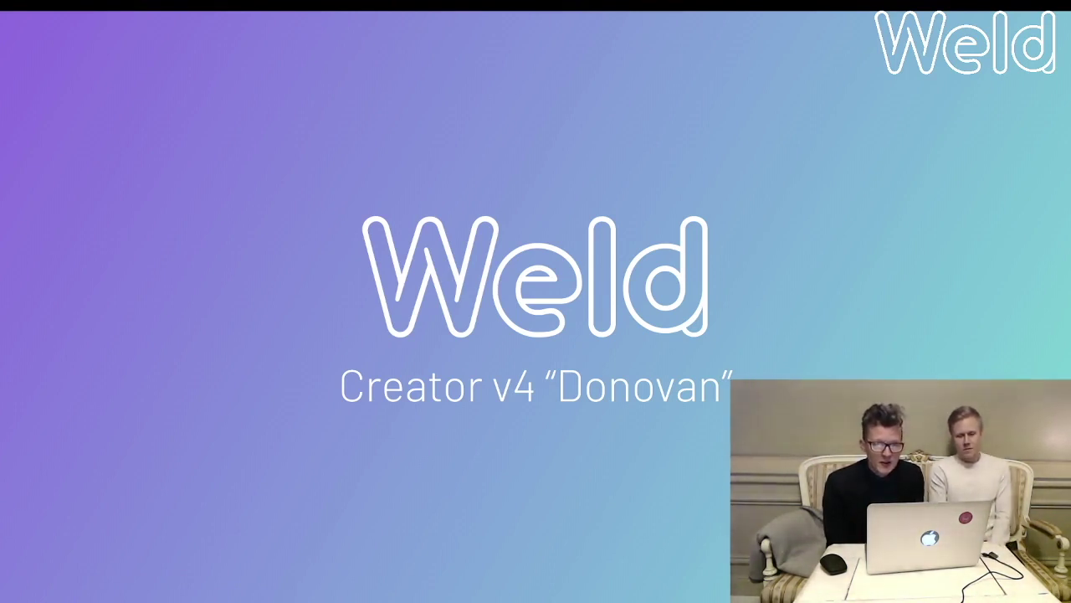
Step: Show the "What's new?" slide, and leave the slideshow for the Weld Creator project
{"action": "key", "text": "Right"}
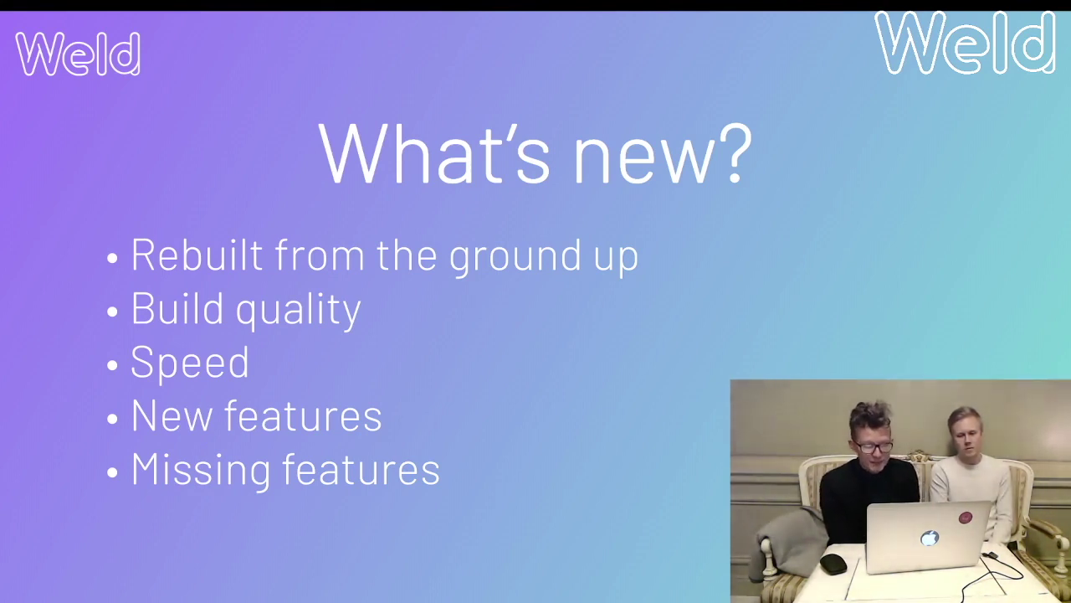
{"action": "key", "text": "Escape"}
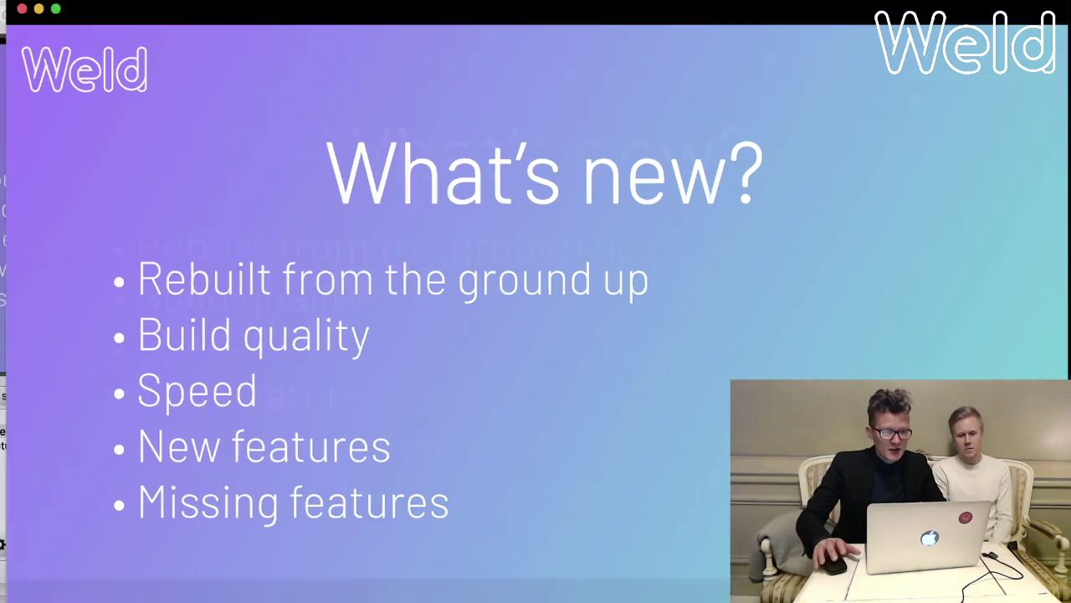
{"action": "left_click", "coordinate": [890, 25]}
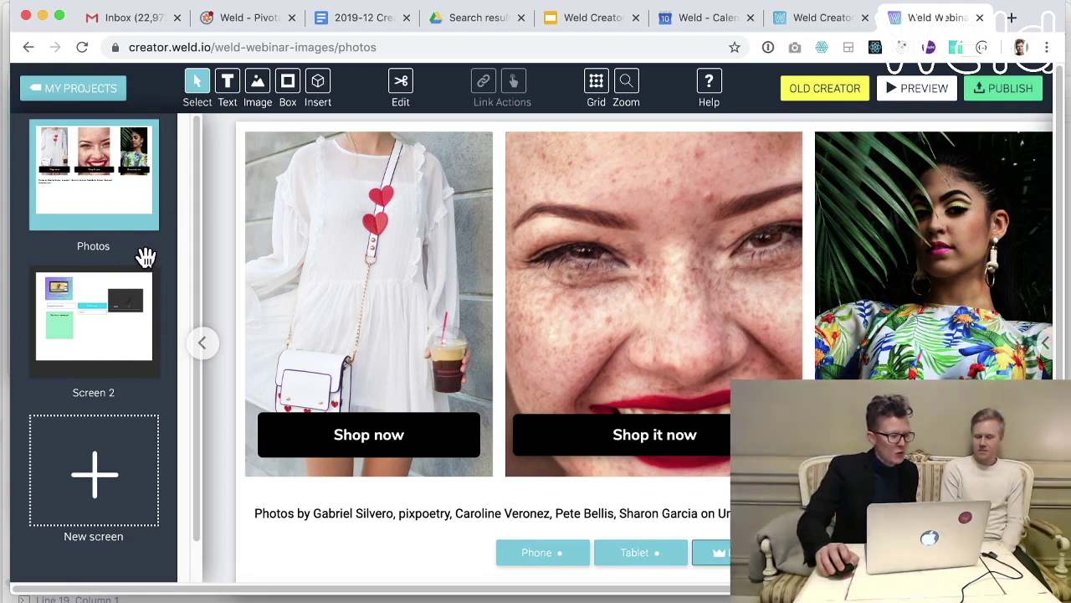
Step: Switch back and forth between Screen 2 and the Photos screen, ending on Photos
{"action": "mouse_move", "coordinate": [109, 321]}
{"action": "left_click", "coordinate": [84, 329]}
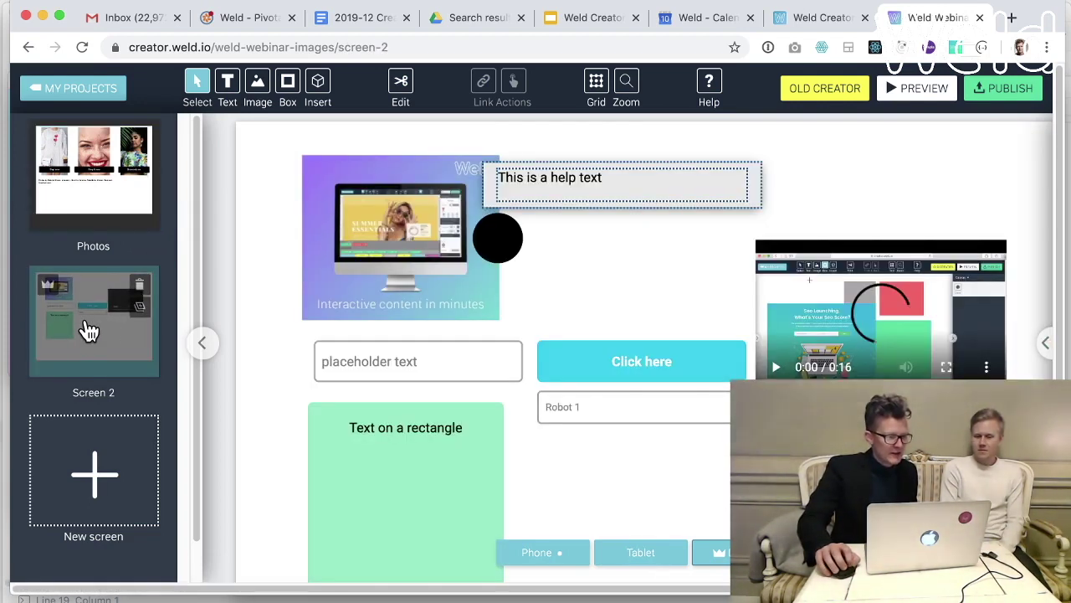
{"action": "left_click", "coordinate": [116, 186]}
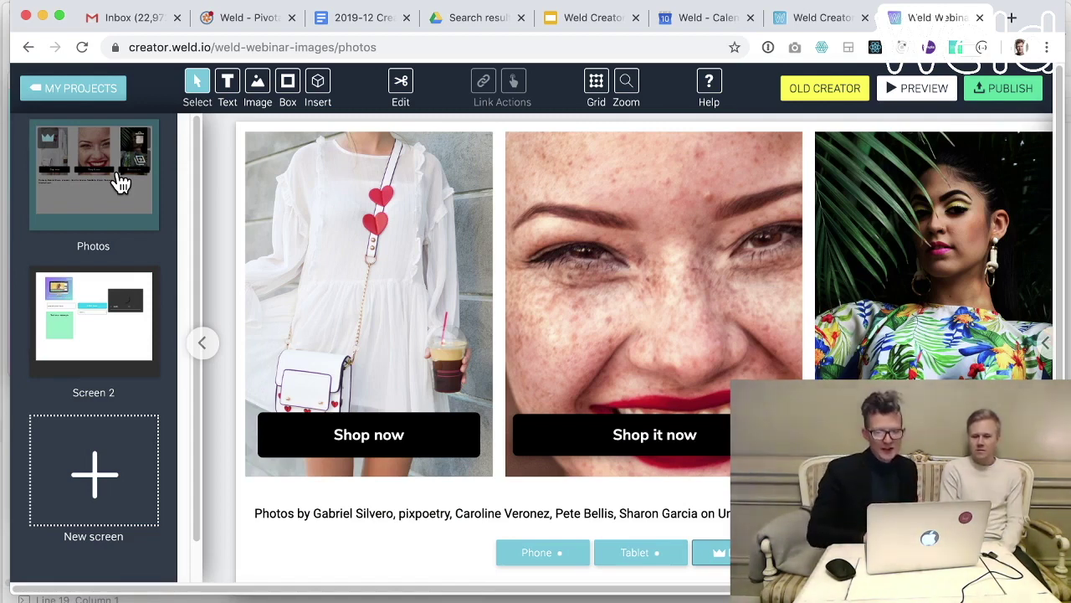
{"action": "left_click", "coordinate": [88, 327]}
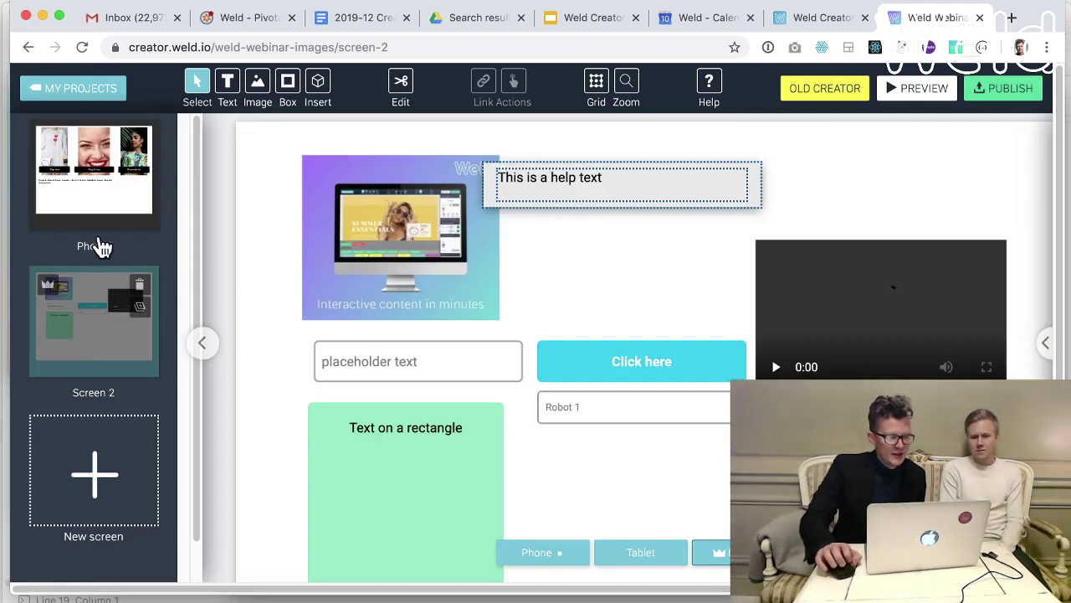
{"action": "left_click", "coordinate": [103, 187]}
Step: Try moving the white-dress photo across the Photos canvas and undo the moves
{"action": "left_click", "coordinate": [382, 211]}
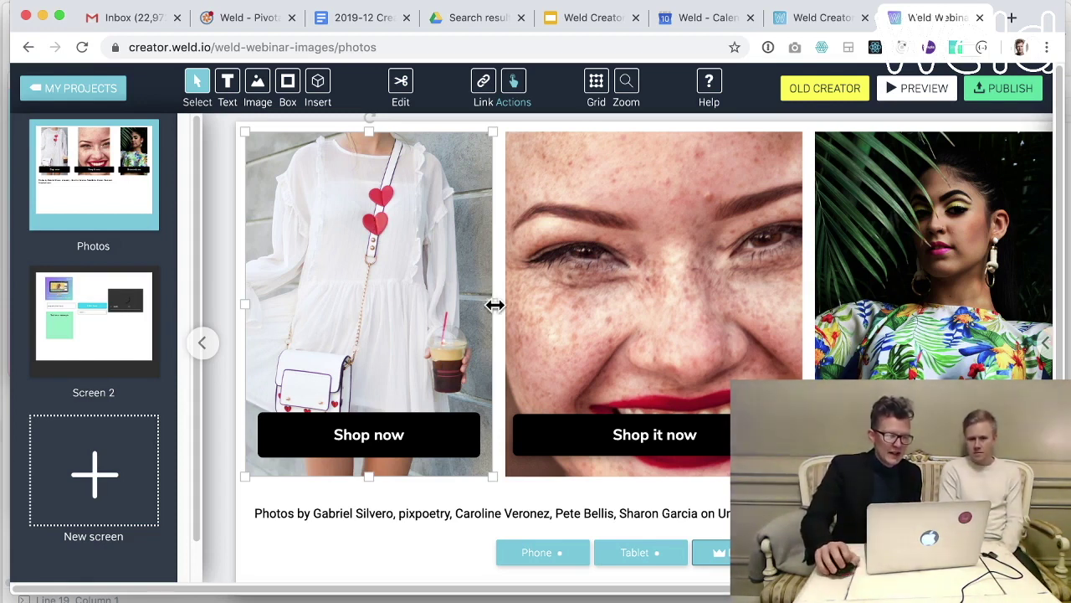
{"action": "left_click_drag", "start_coordinate": [452, 280], "coordinate": [627, 308]}
{"action": "left_click_drag", "start_coordinate": [483, 311], "coordinate": [354, 269]}
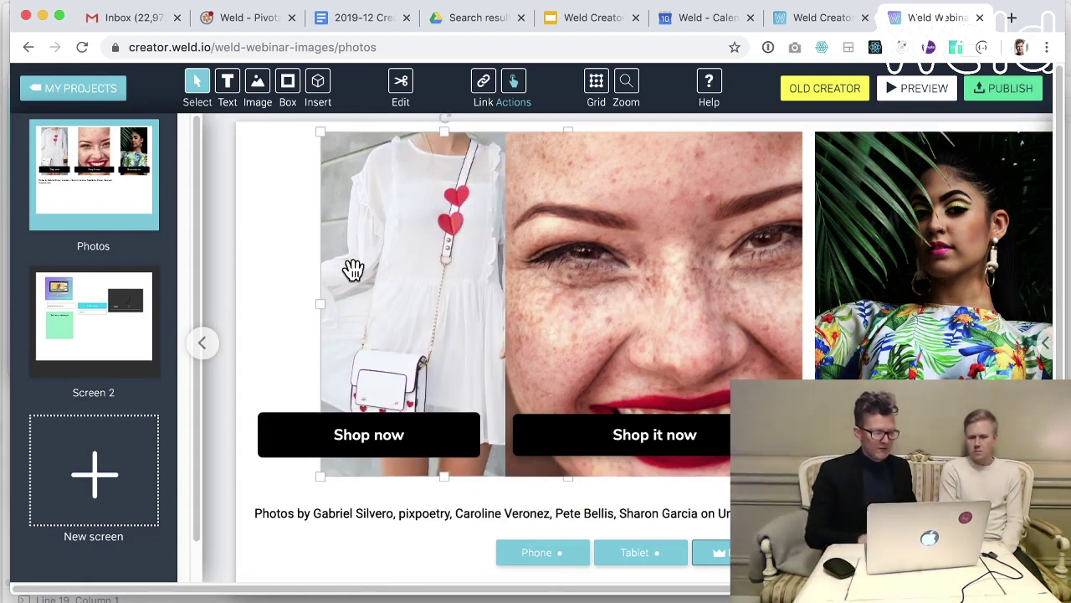
{"action": "key", "text": "super+z"}
{"action": "key", "text": "super+z"}
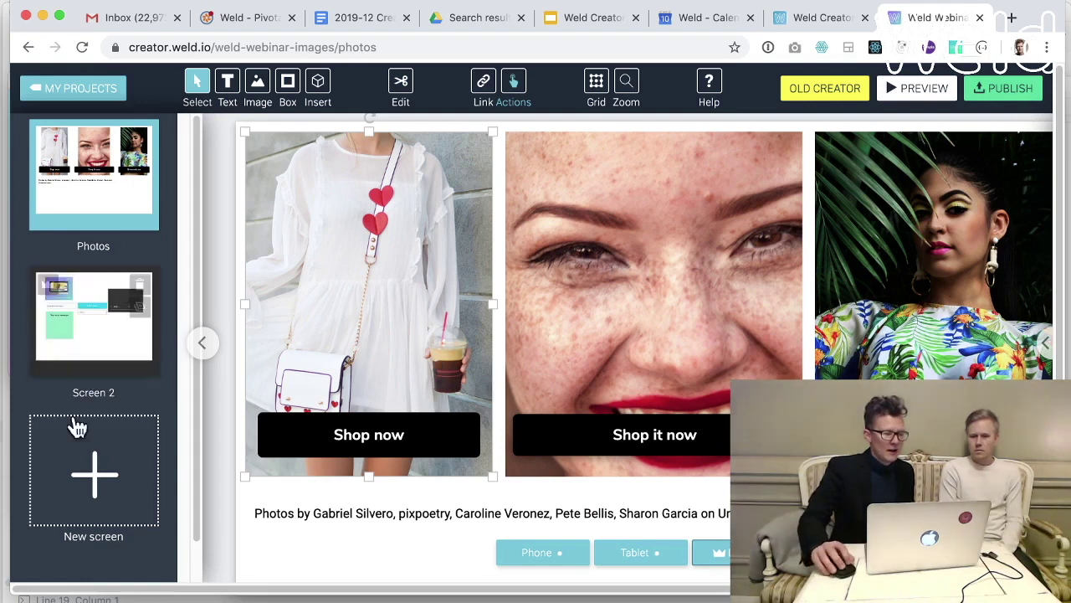
Step: Try adding a blank screen and duplicating the Photos screen, undoing both additions
{"action": "left_click", "coordinate": [90, 478]}
{"action": "scroll", "coordinate": [82, 441], "scroll_direction": "down", "scroll_amount": 1}
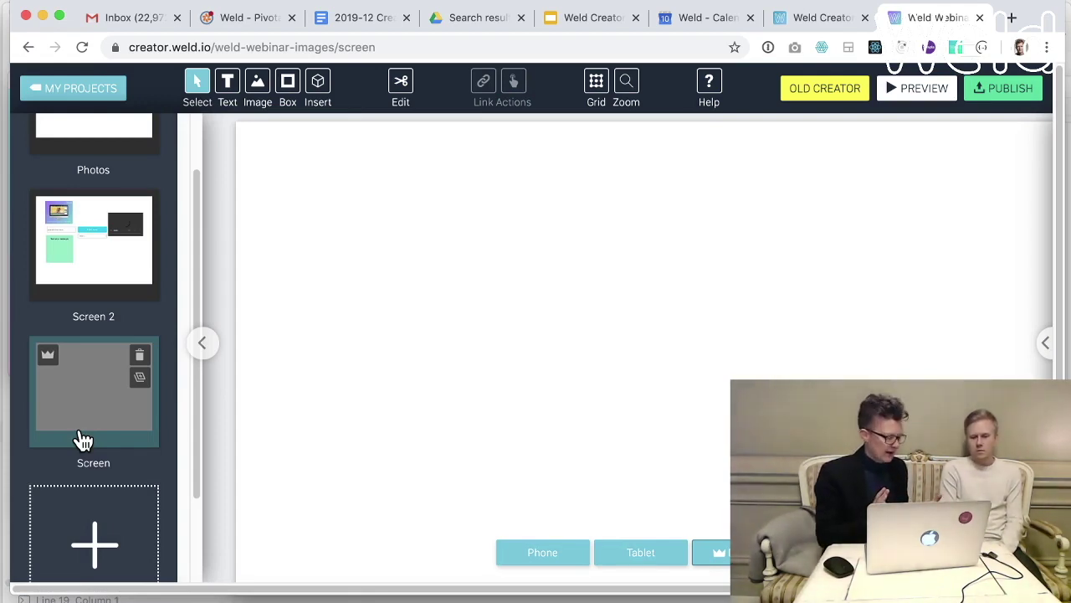
{"action": "key", "text": "super+z"}
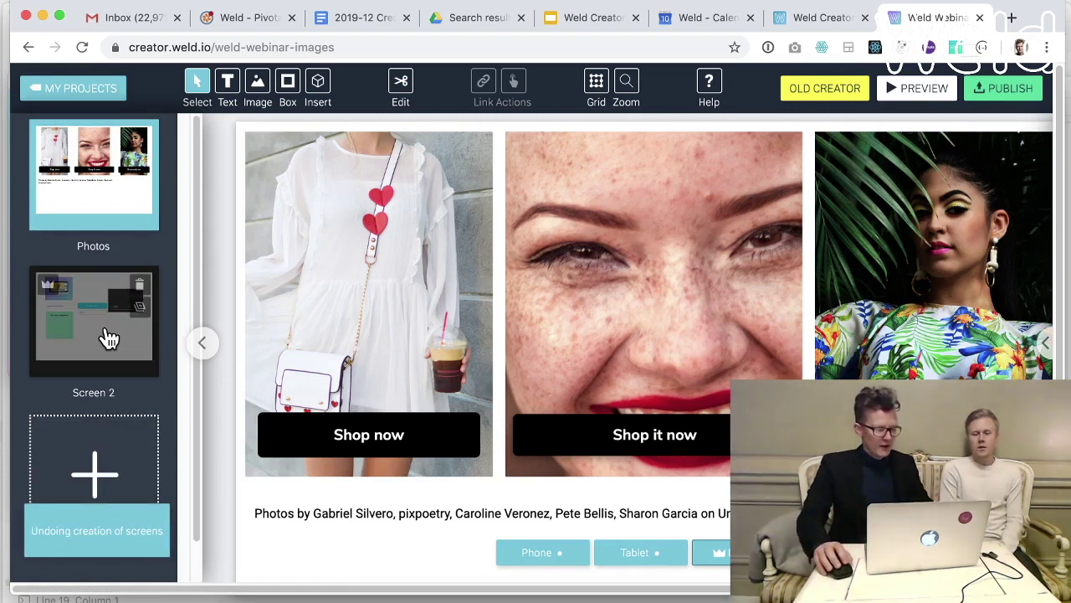
{"action": "key", "text": "super+z"}
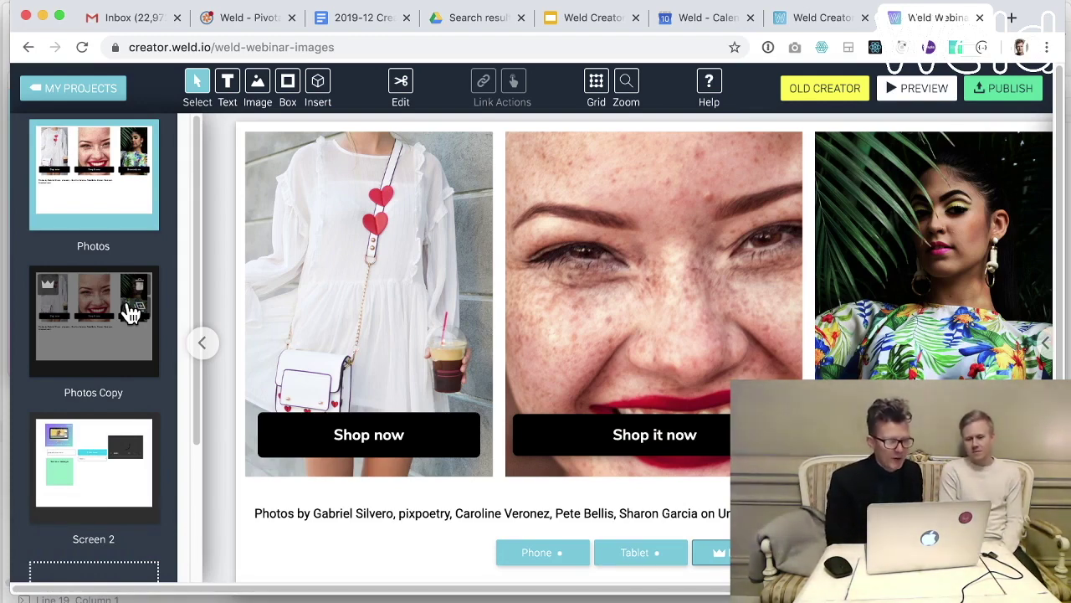
Step: Present the Google Slides deck from "What's new?" to the "Features" slide, and return to the Weld Creator project
{"action": "left_click", "coordinate": [594, 19]}
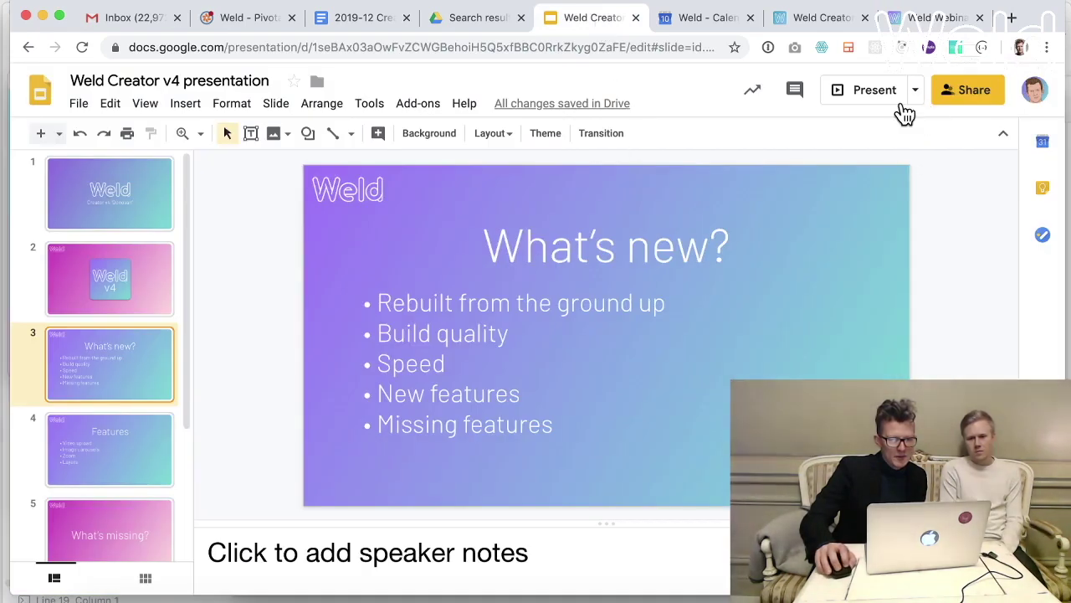
{"action": "left_click", "coordinate": [867, 102]}
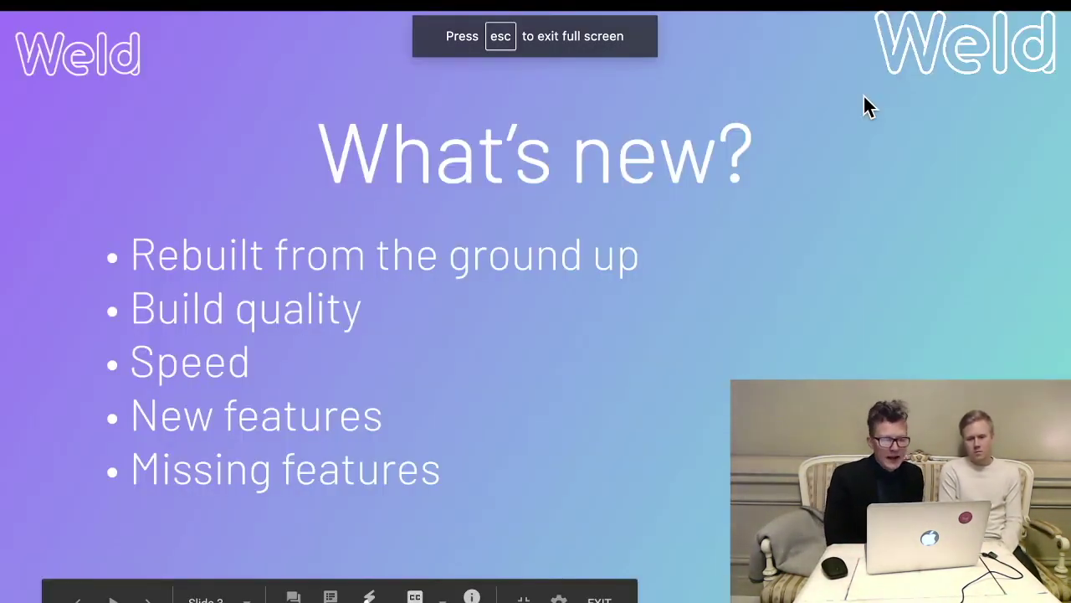
{"action": "key", "text": "Right"}
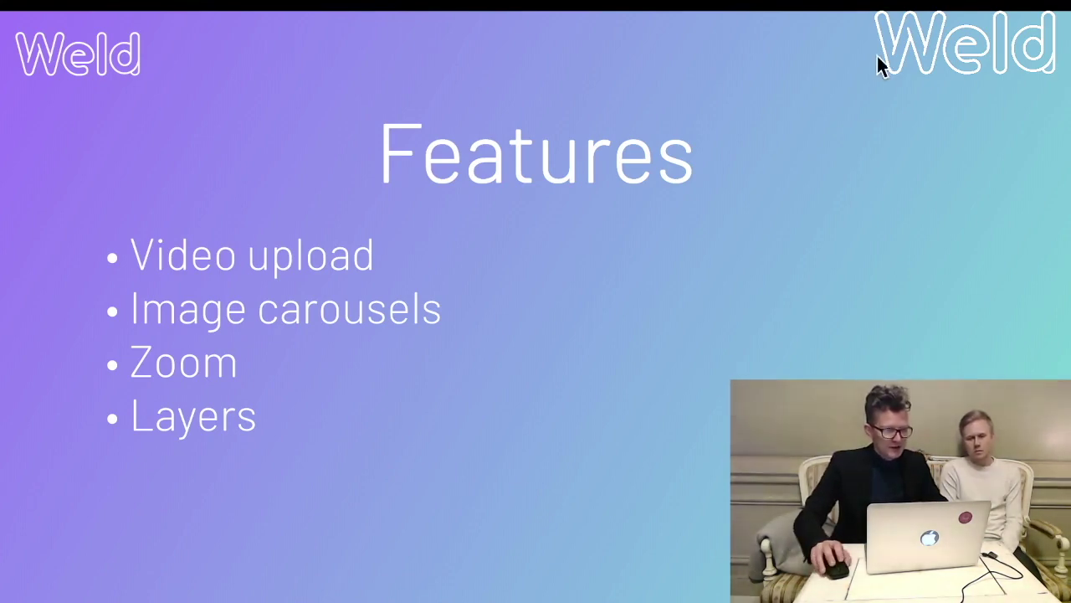
{"action": "key", "text": "Escape"}
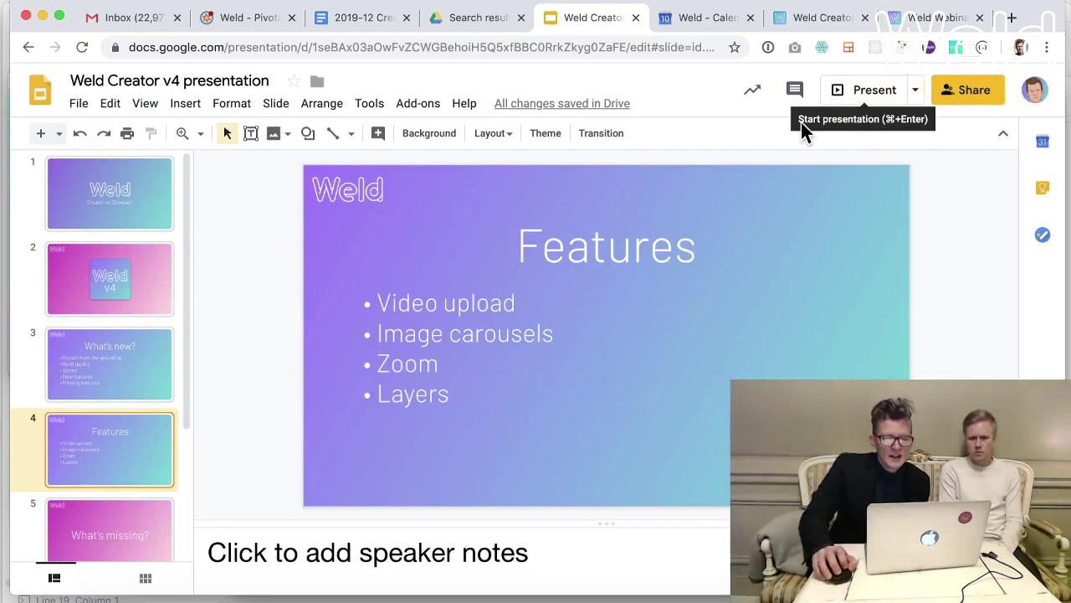
{"action": "left_click", "coordinate": [920, 24]}
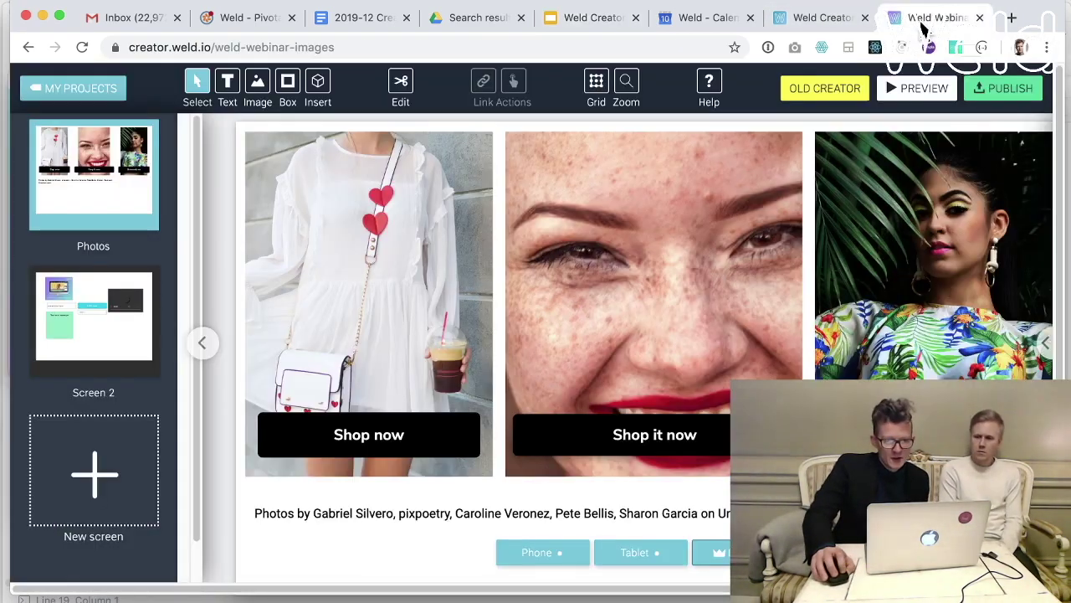
Step: Add a new screen and place watch_background_video.mp4 from the Downloads folder in Finder on its canvas
{"action": "left_click", "coordinate": [128, 455]}
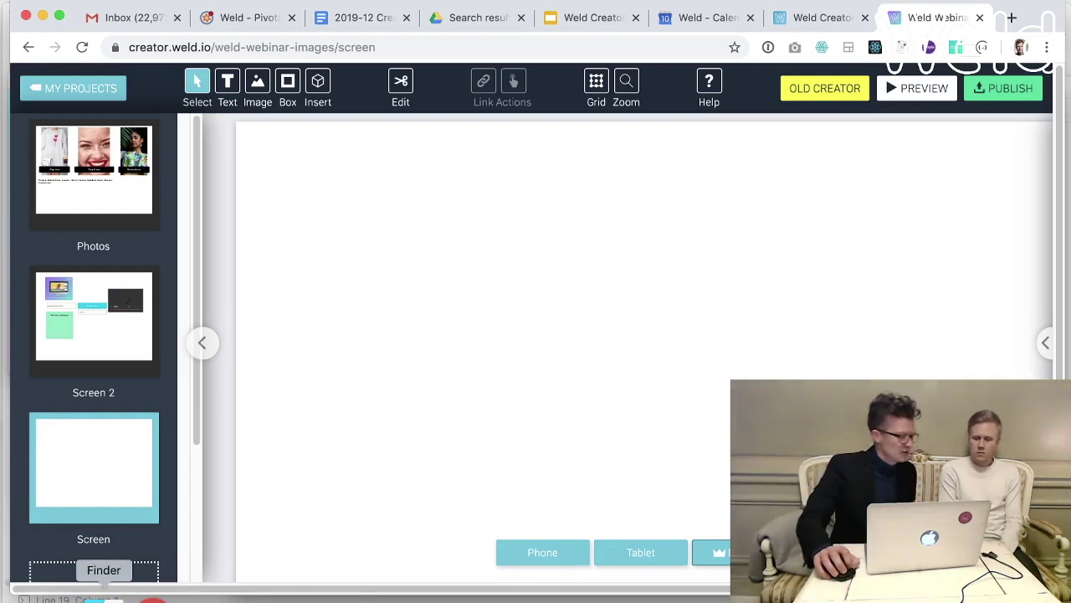
{"action": "left_click", "coordinate": [104, 600]}
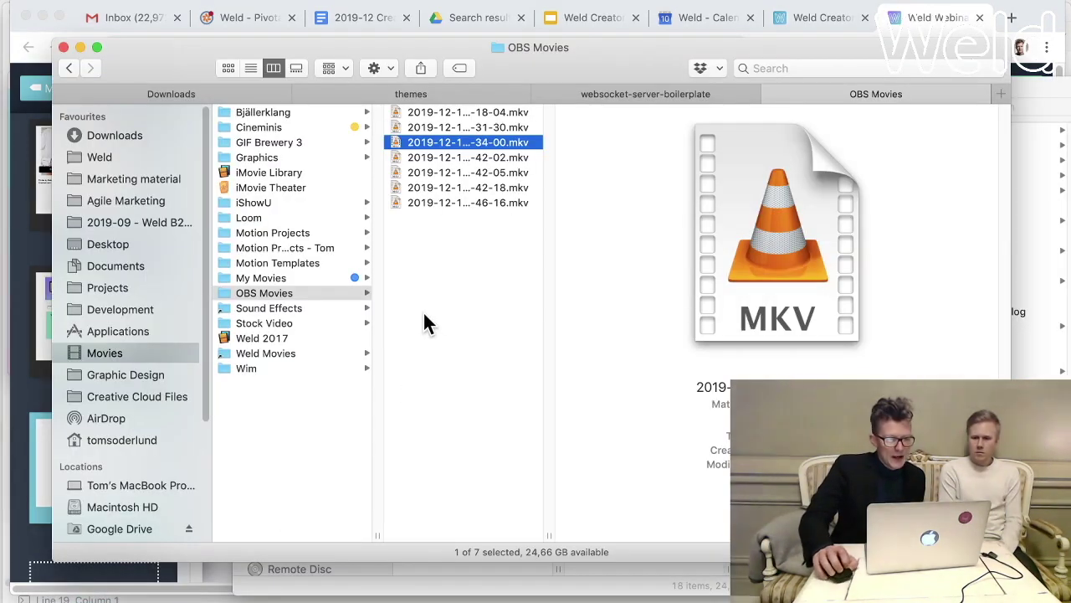
{"action": "left_click", "coordinate": [194, 93]}
{"action": "left_click", "coordinate": [128, 161]}
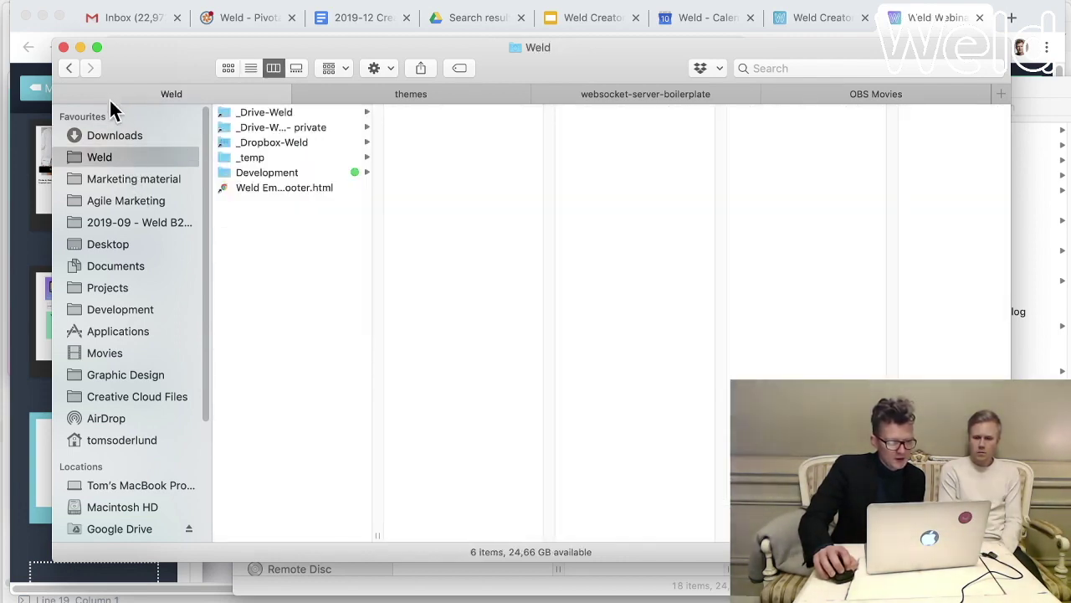
{"action": "left_click", "coordinate": [117, 138]}
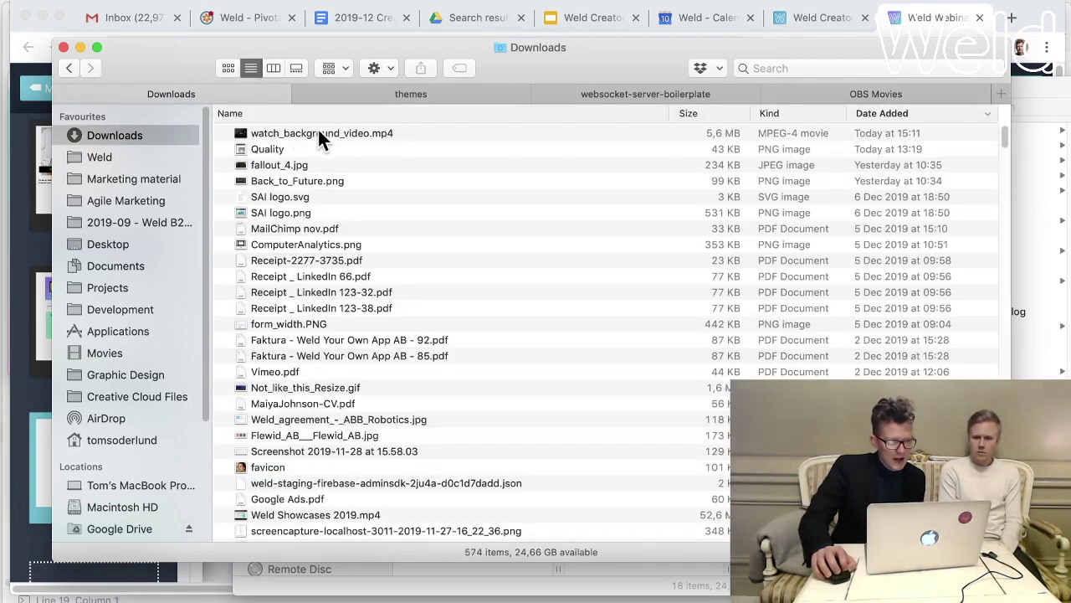
{"action": "left_click", "coordinate": [298, 132]}
{"action": "left_click_drag", "start_coordinate": [452, 326], "coordinate": [557, 286]}
{"action": "key", "text": "super+Tab"}
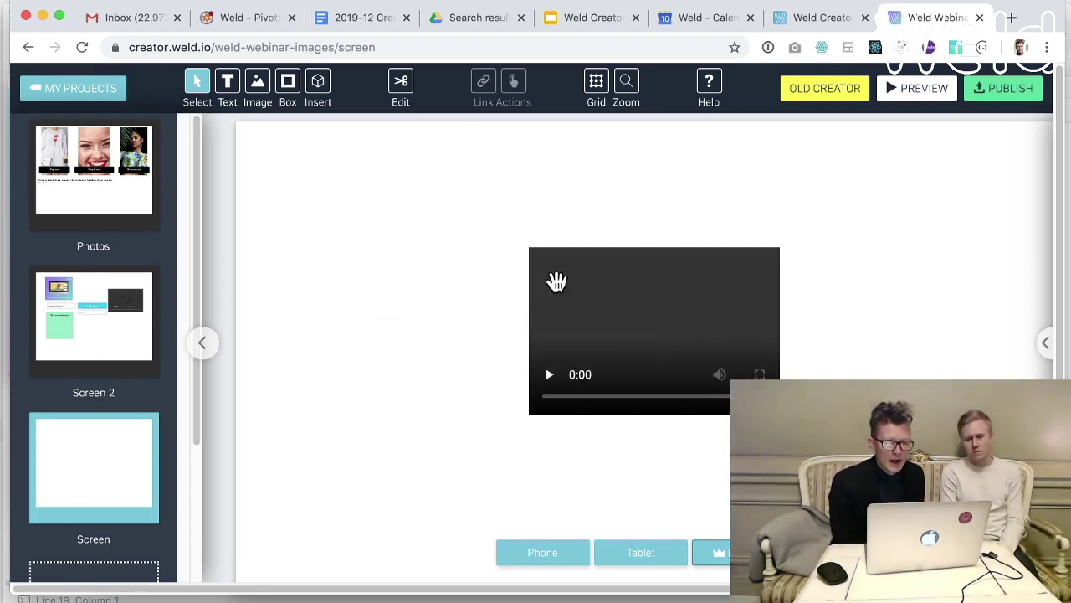
Step: Widen the watch video on its left side and move it toward the upper left of the canvas
{"action": "left_click", "coordinate": [605, 276]}
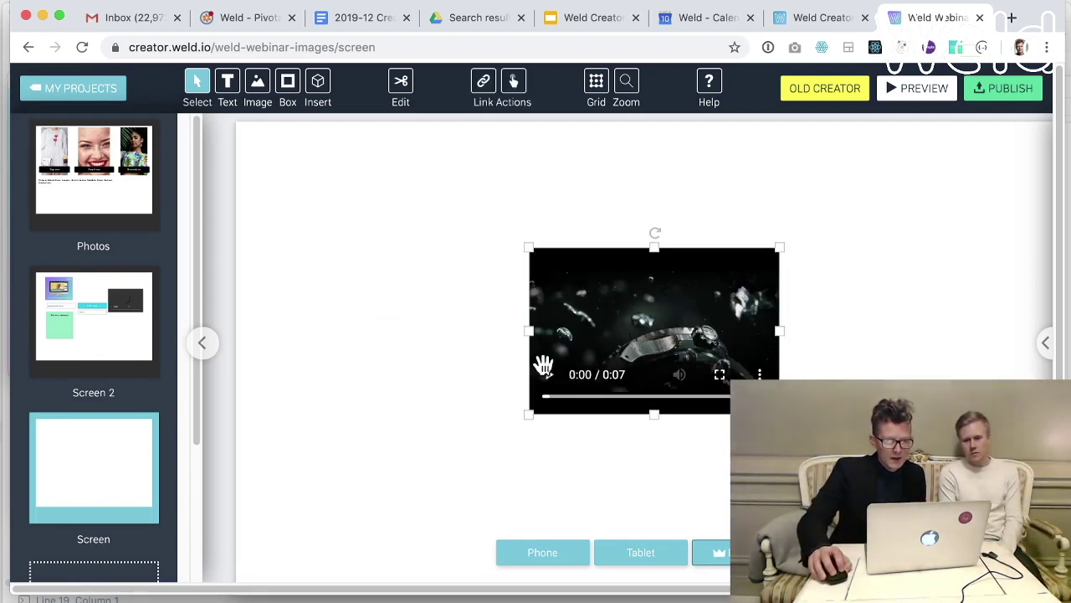
{"action": "left_click_drag", "start_coordinate": [531, 413], "coordinate": [420, 405]}
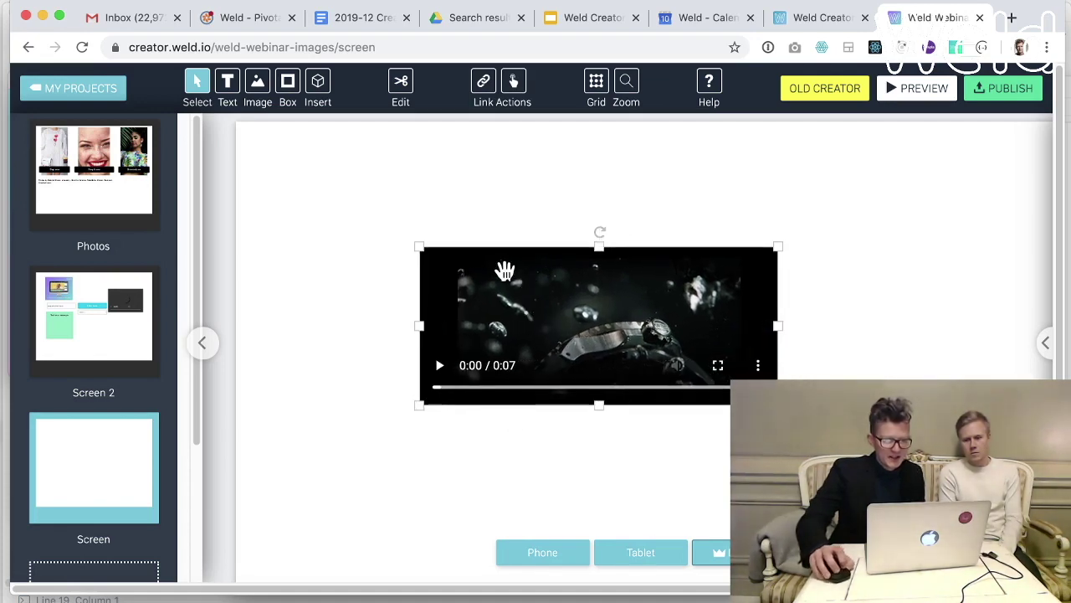
{"action": "left_click_drag", "start_coordinate": [518, 279], "coordinate": [427, 231]}
Step: Set the video to autoplay muted with controls and loop off, and make it slightly taller
{"action": "left_click", "coordinate": [1046, 345]}
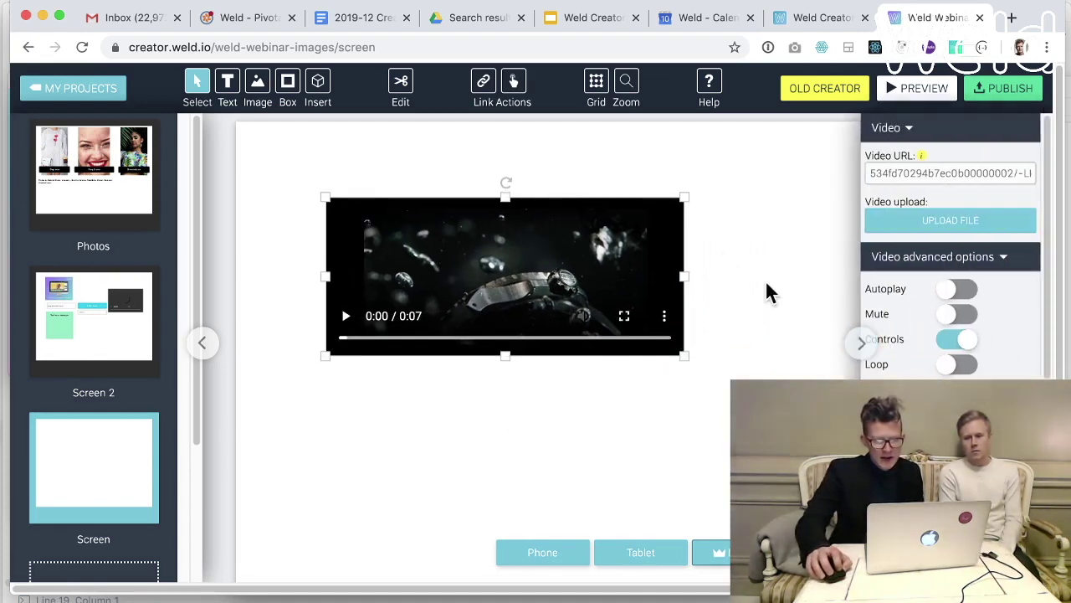
{"action": "left_click", "coordinate": [959, 348]}
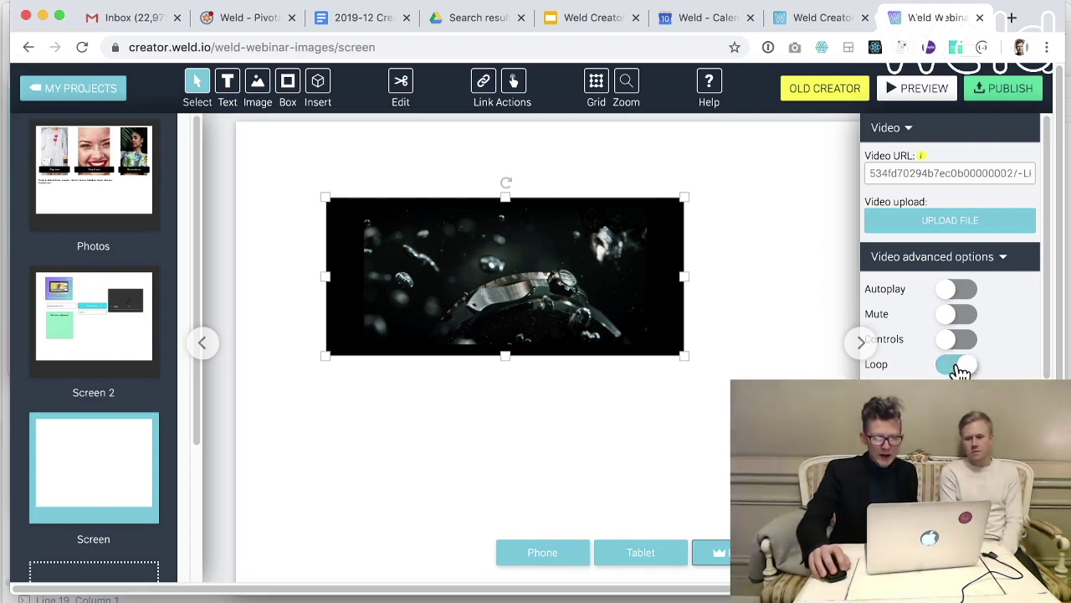
{"action": "left_click", "coordinate": [958, 292]}
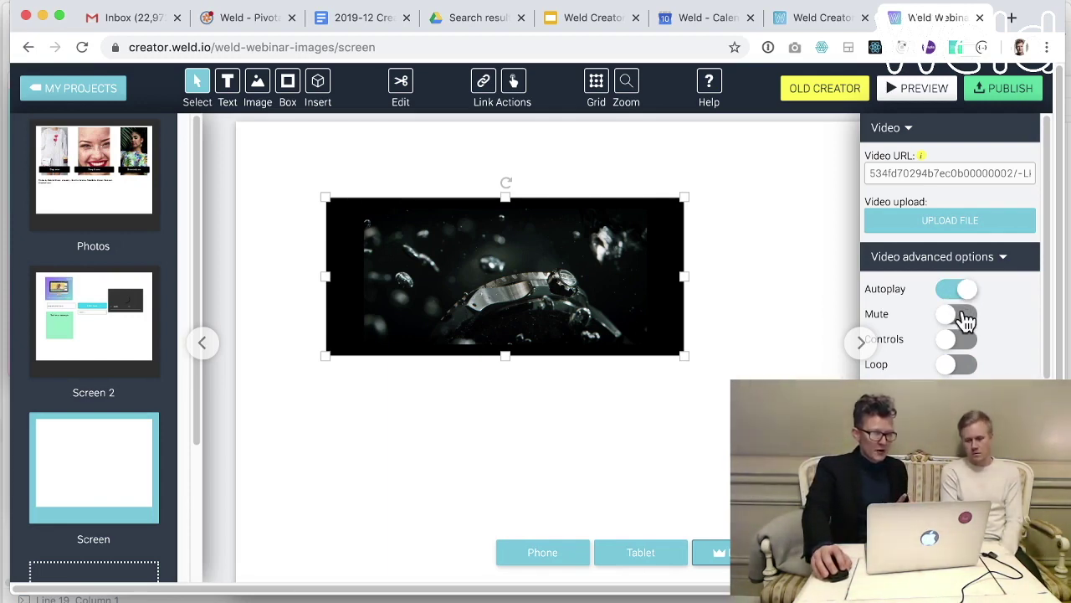
{"action": "left_click", "coordinate": [964, 316]}
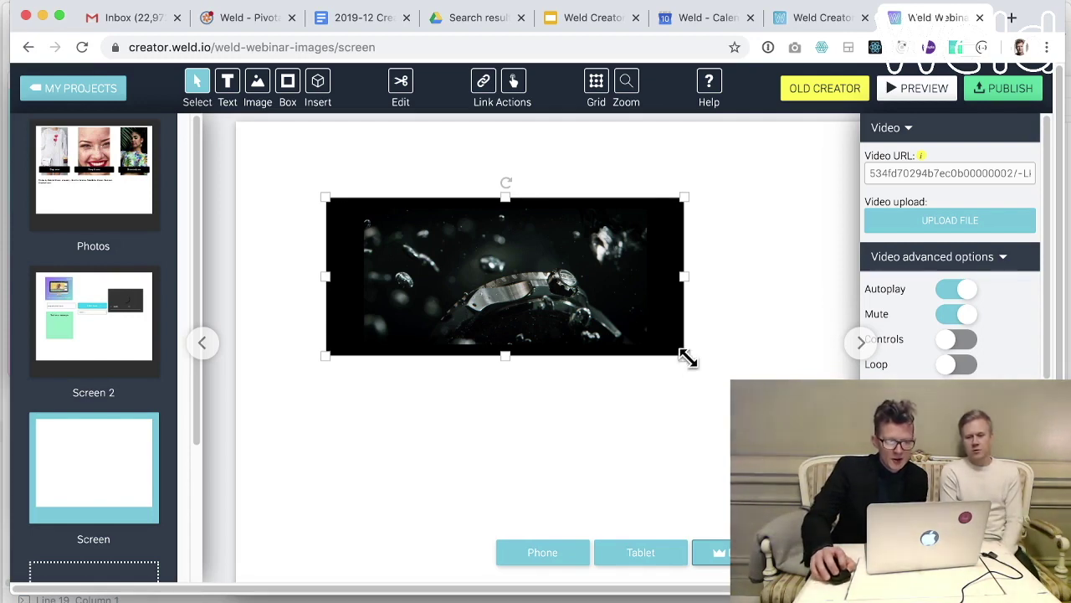
{"action": "left_click_drag", "start_coordinate": [685, 355], "coordinate": [688, 383]}
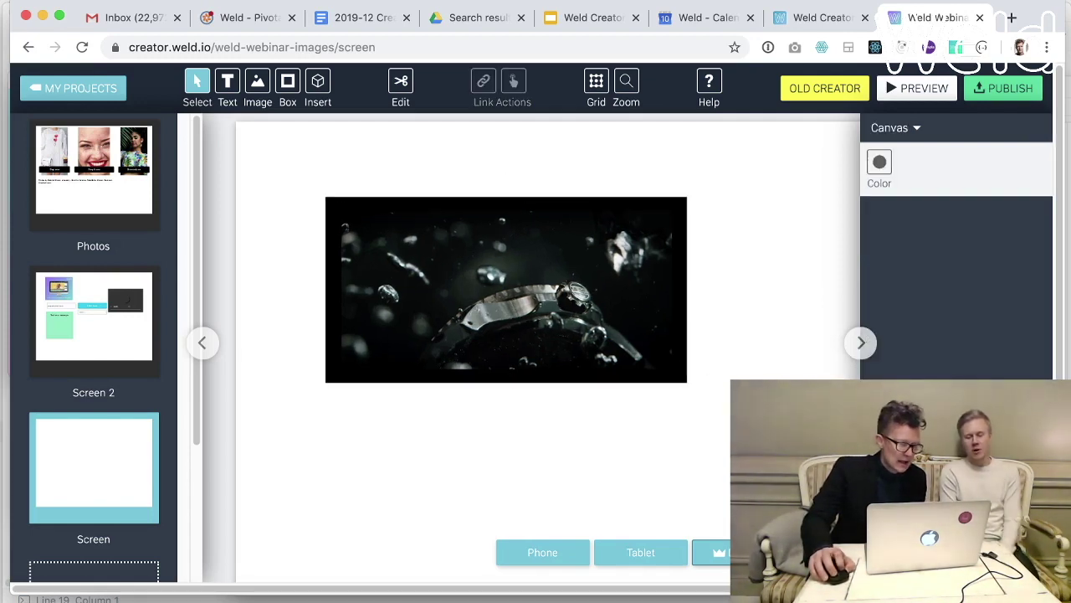
{"action": "left_click", "coordinate": [641, 343]}
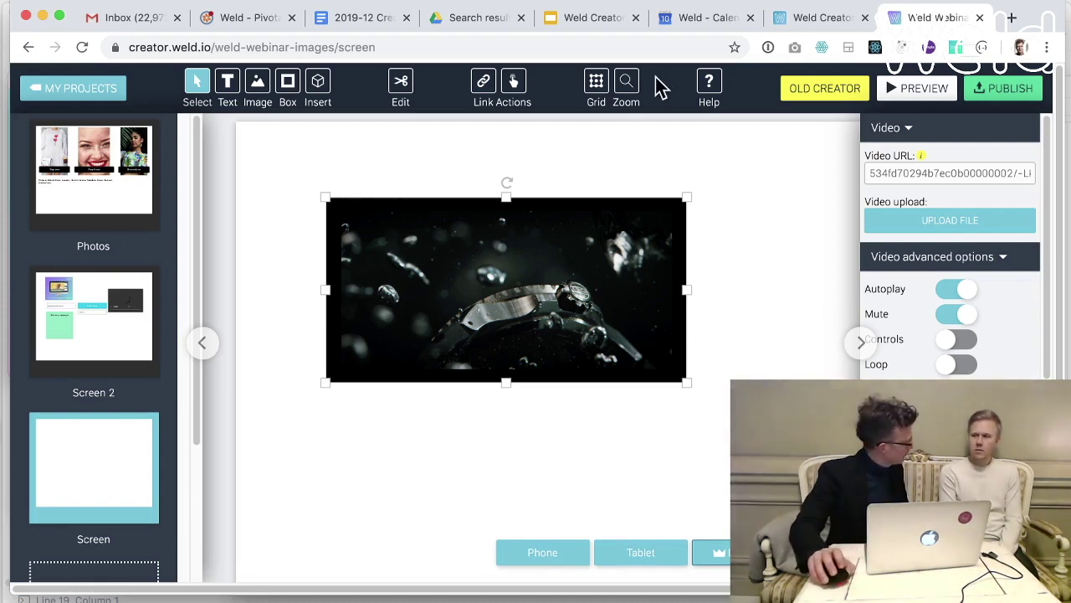
Step: Insert an Image Carousel and position it below the video, moving the video into the canvas's upper-left corner
{"action": "left_click", "coordinate": [328, 89]}
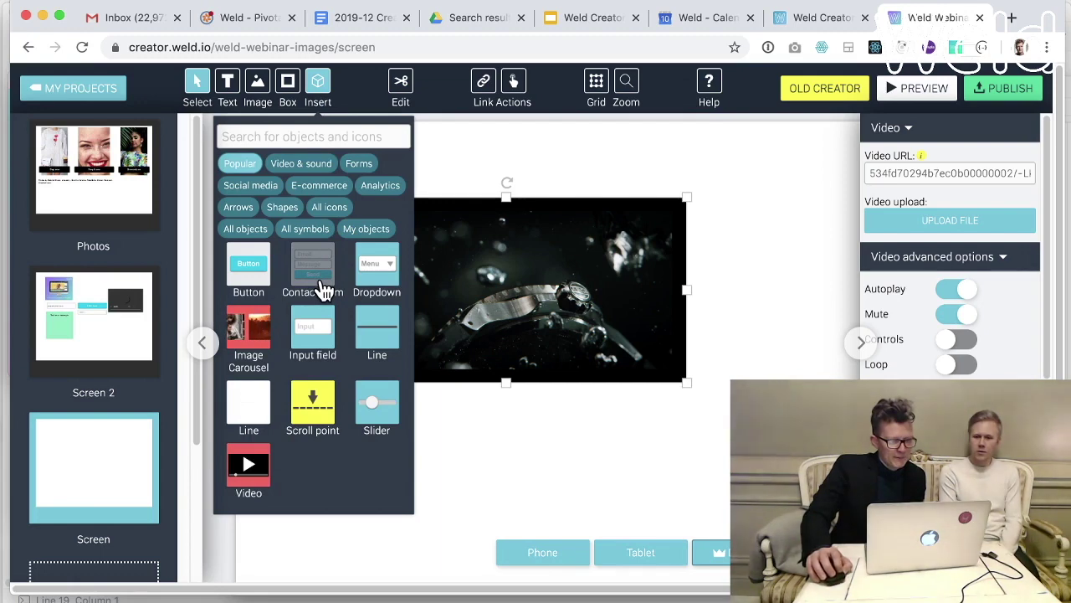
{"action": "left_click", "coordinate": [249, 332]}
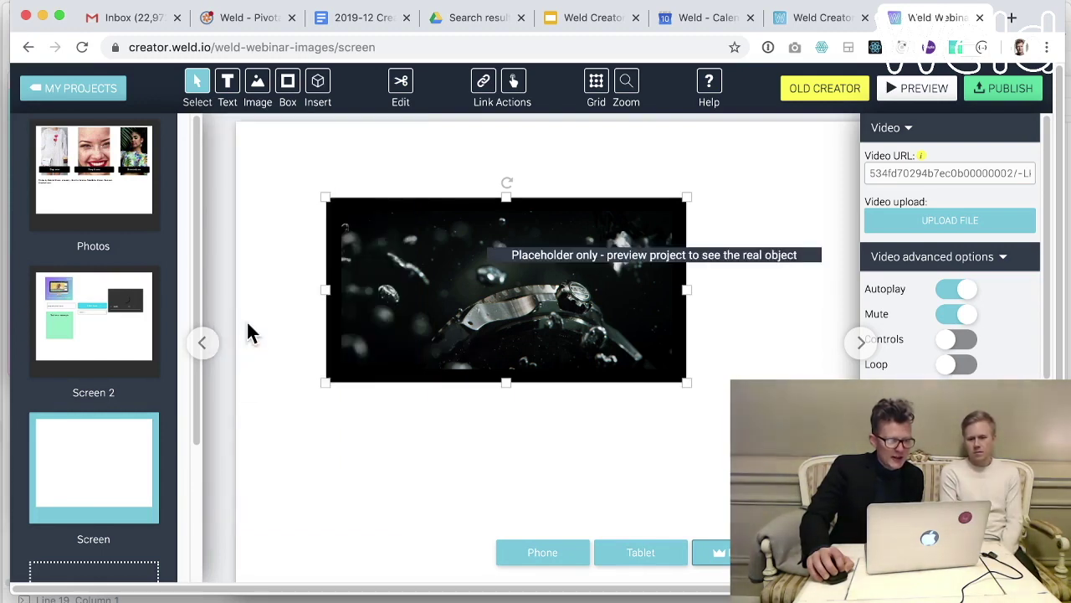
{"action": "left_click", "coordinate": [573, 326]}
{"action": "left_click_drag", "start_coordinate": [439, 246], "coordinate": [362, 191]}
{"action": "mouse_move", "coordinate": [709, 282]}
{"action": "left_mouse_down"}
{"action": "mouse_move", "coordinate": [600, 407]}
{"action": "mouse_move", "coordinate": [611, 360]}
{"action": "left_mouse_up"}
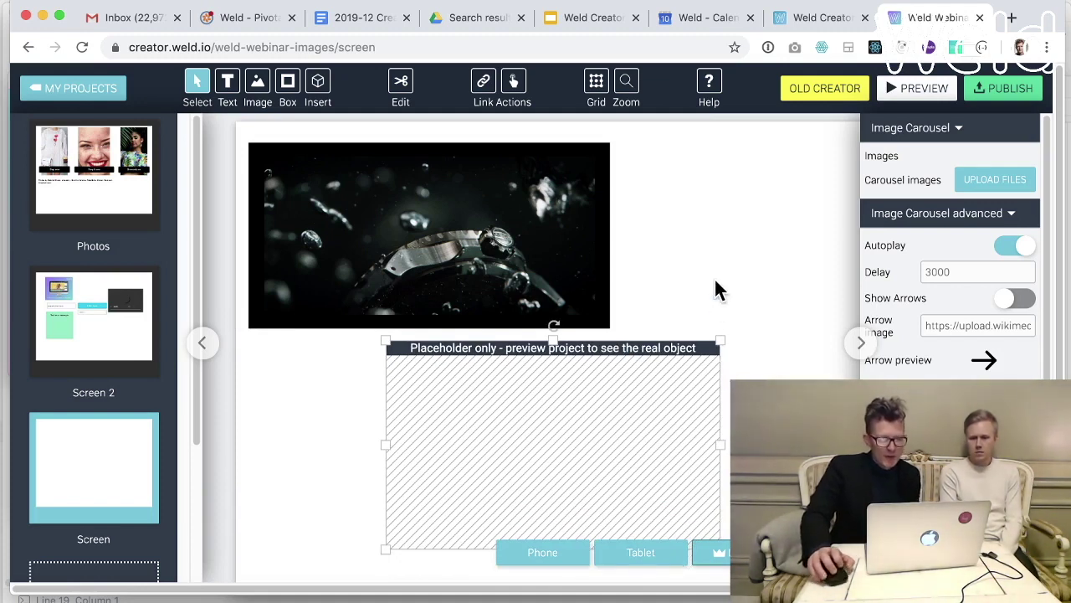
{"action": "left_click_drag", "start_coordinate": [527, 411], "coordinate": [476, 407]}
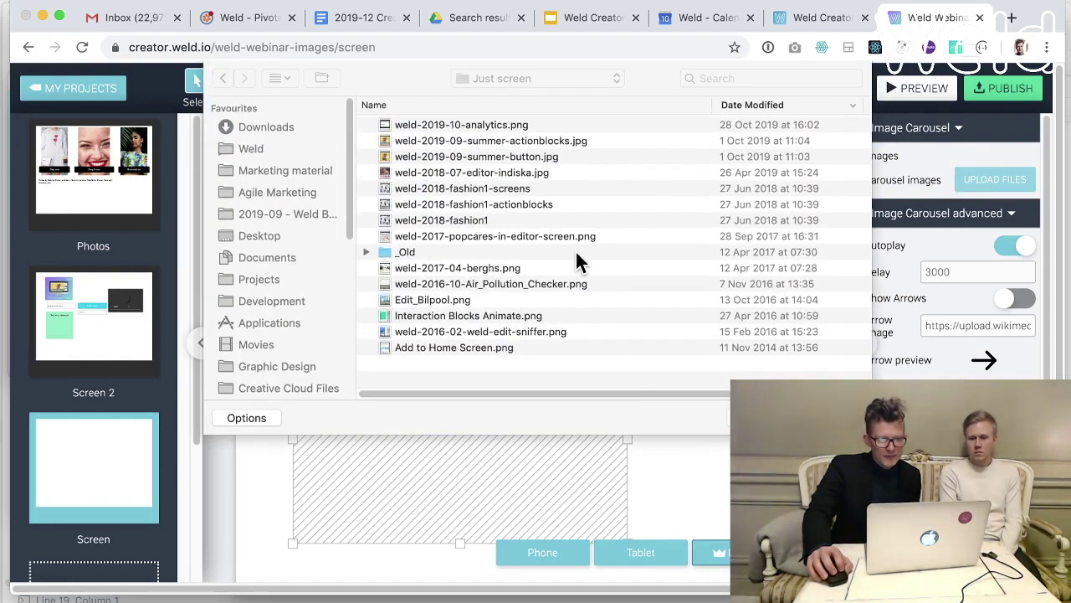
Step: Upload weld-2019-09-summer-actionblocks.jpg and weld-2018-fashion1 as the carousel's images and activate the link field of each image
{"action": "left_click", "coordinate": [538, 142]}
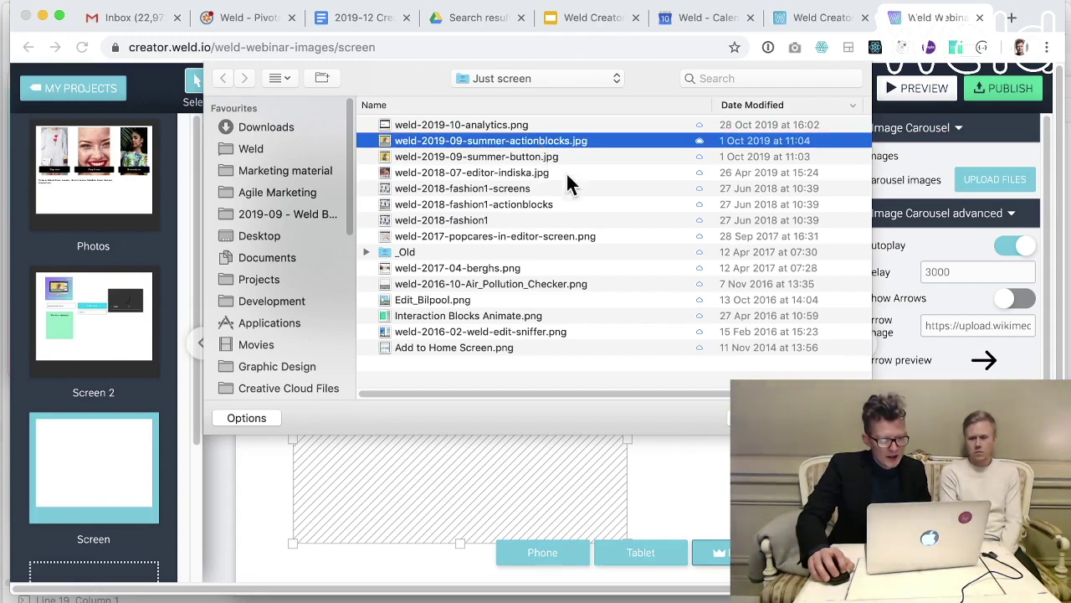
{"action": "left_click", "coordinate": [530, 219], "text": "super"}
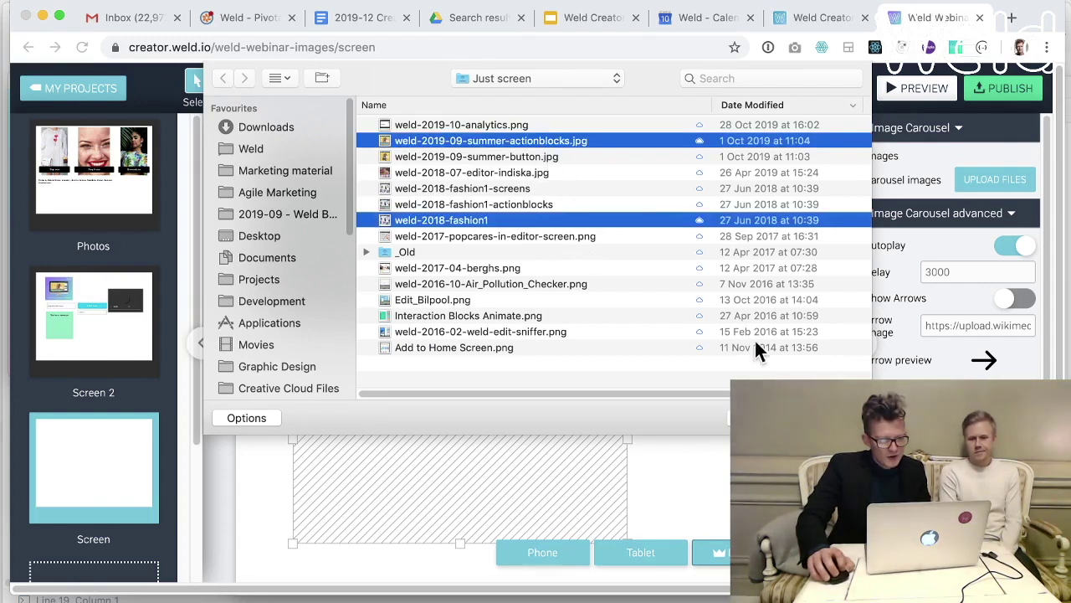
{"action": "key", "text": "Return"}
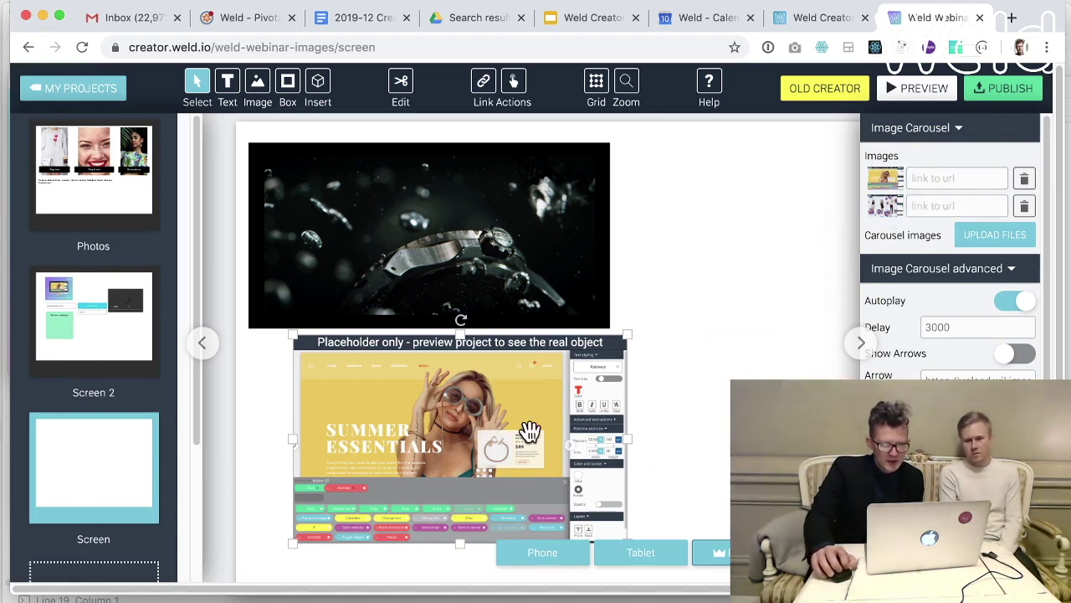
{"action": "left_click", "coordinate": [955, 178]}
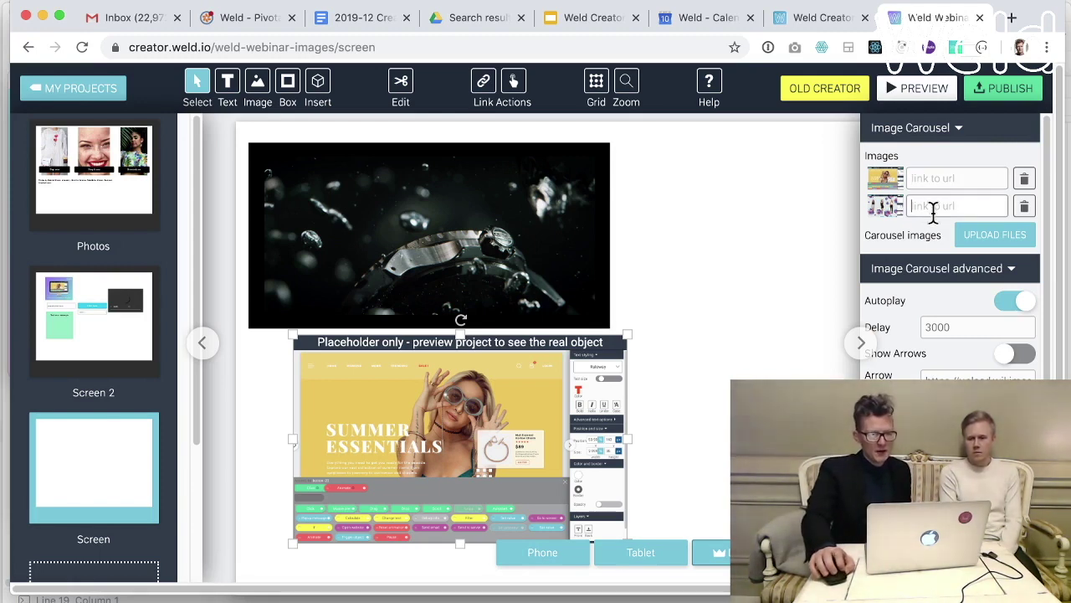
{"action": "left_click", "coordinate": [930, 182]}
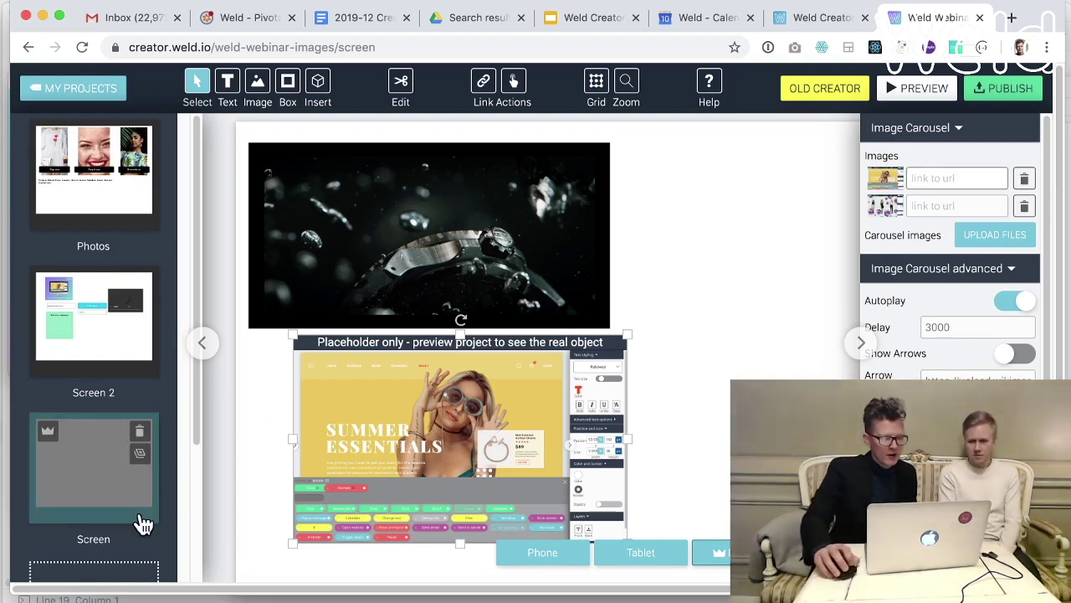
Step: Place 336X280 (Large Rectangle).jpg from the Downloads folder in Finder on the screen's canvas
{"action": "left_click", "coordinate": [106, 596]}
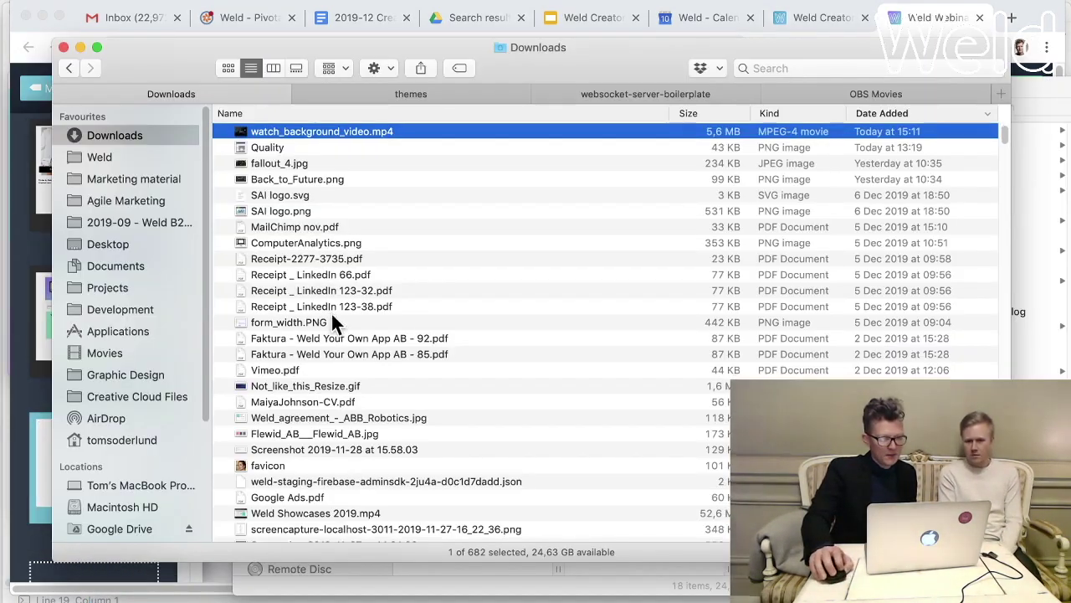
{"action": "scroll", "coordinate": [332, 319], "scroll_direction": "down", "scroll_amount": 5}
{"action": "scroll", "coordinate": [333, 319], "scroll_direction": "down", "scroll_amount": 5}
{"action": "scroll", "coordinate": [356, 379], "scroll_direction": "down", "scroll_amount": 5}
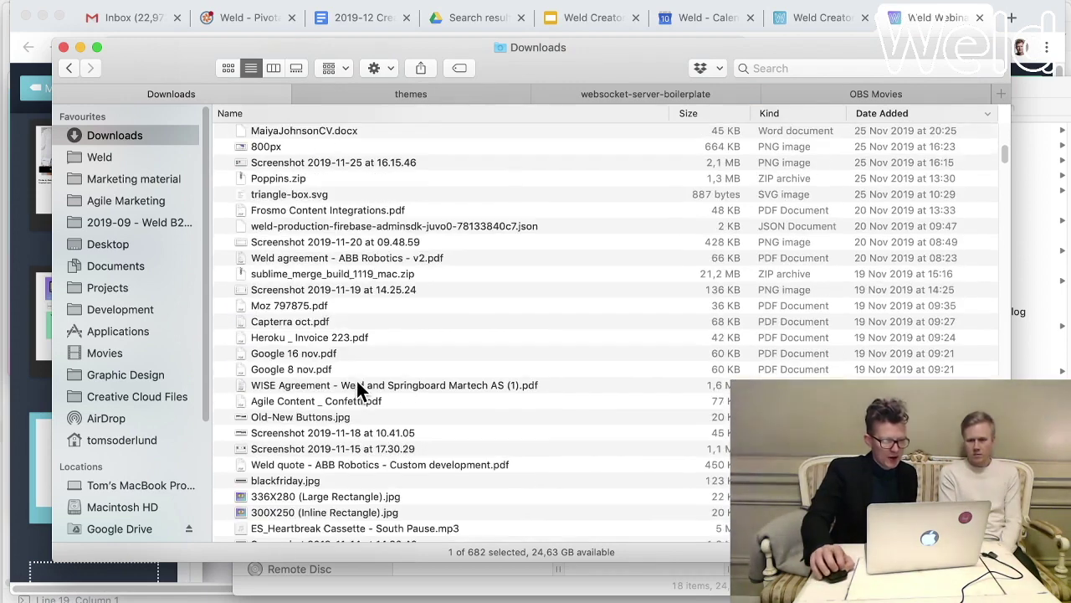
{"action": "scroll", "coordinate": [357, 385], "scroll_direction": "down", "scroll_amount": 2}
{"action": "left_click_drag", "start_coordinate": [355, 417], "coordinate": [584, 220]}
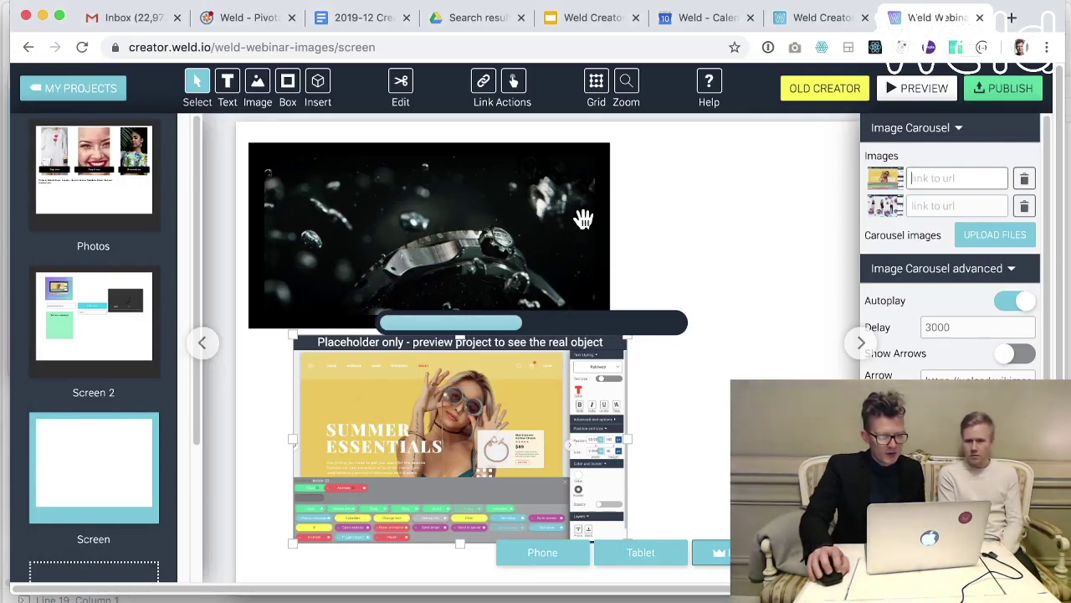
Step: Move the placed image and shrink it so it overlaps the right end of the watch video, and select the image carousel
{"action": "left_click_drag", "start_coordinate": [620, 332], "coordinate": [562, 224]}
{"action": "left_click_drag", "start_coordinate": [549, 297], "coordinate": [483, 310]}
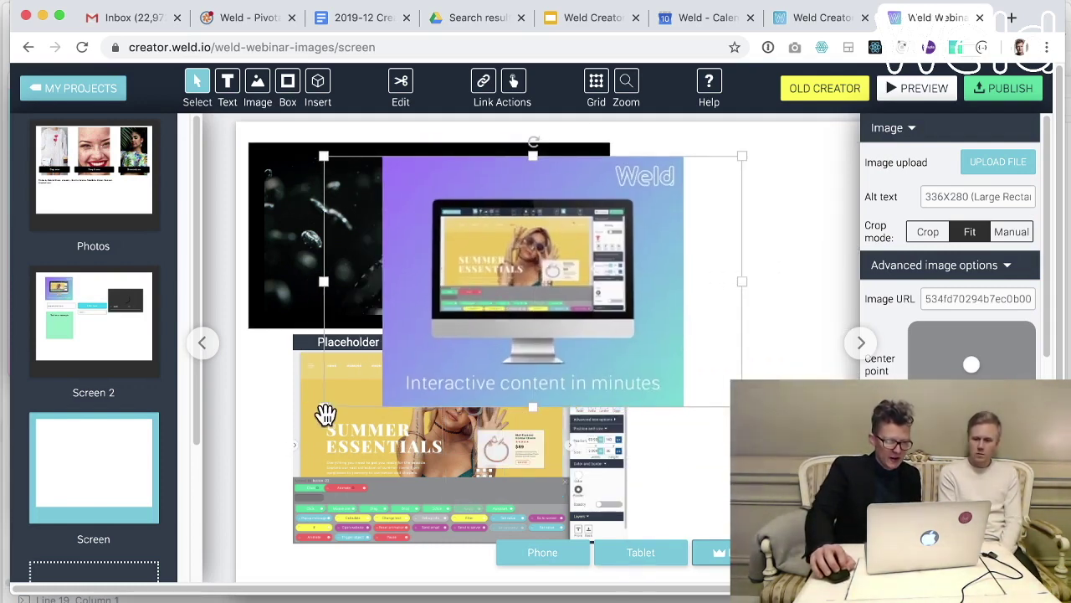
{"action": "left_click_drag", "start_coordinate": [373, 375], "coordinate": [471, 311]}
{"action": "left_click", "coordinate": [555, 466]}
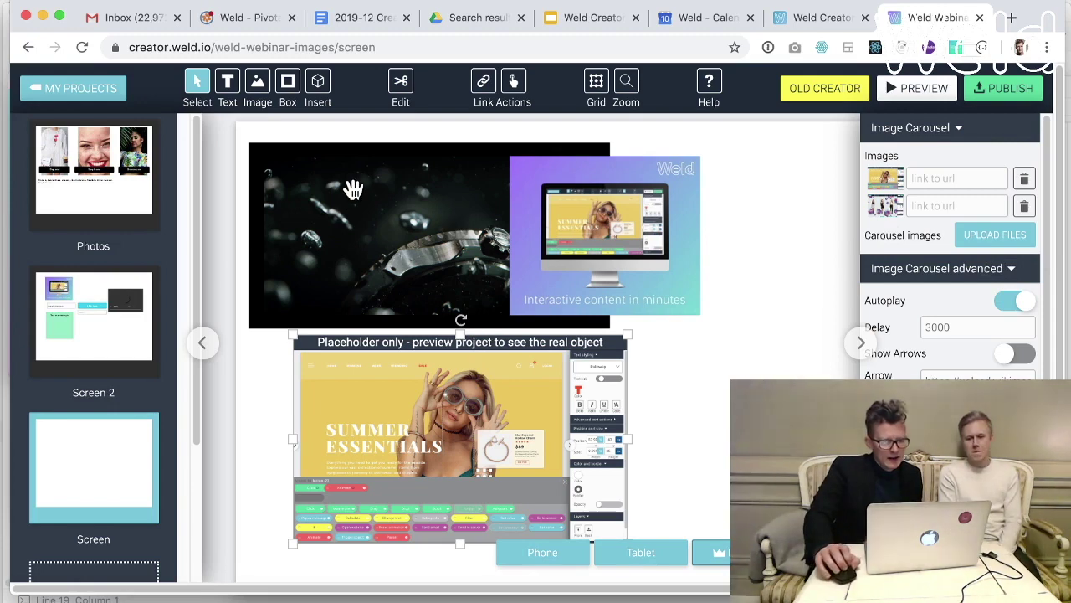
Step: Check the Features slide of the Weld Creator v4 presentation in Google Slides and return to the Weld project
{"action": "left_click", "coordinate": [574, 17]}
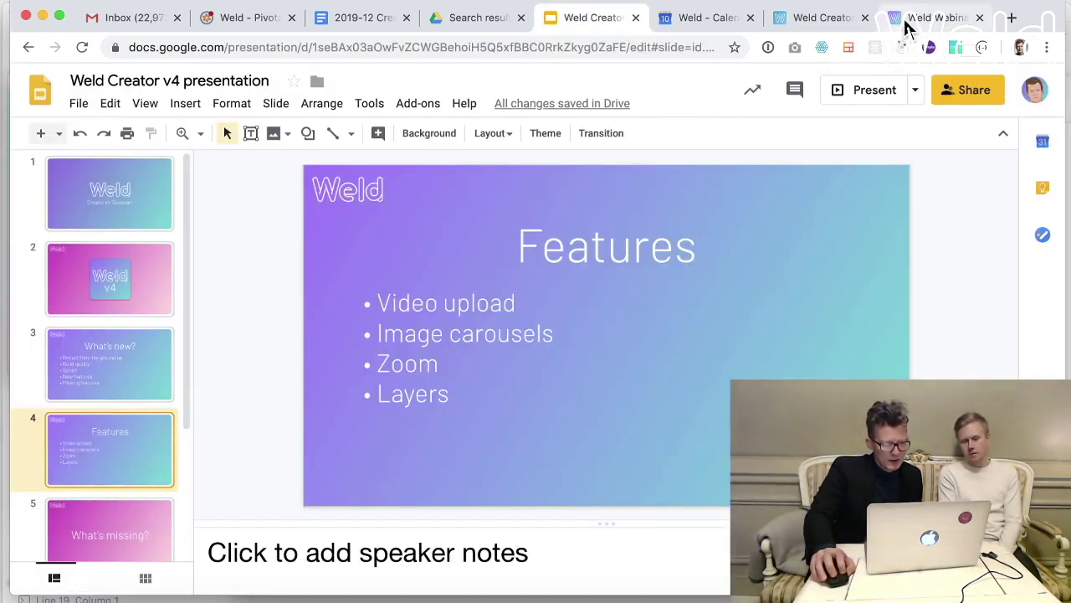
{"action": "left_click", "coordinate": [929, 18]}
Step: Select the image over the video, zoom the canvas out to 50%, and zoom back in to 100%
{"action": "left_click", "coordinate": [738, 300]}
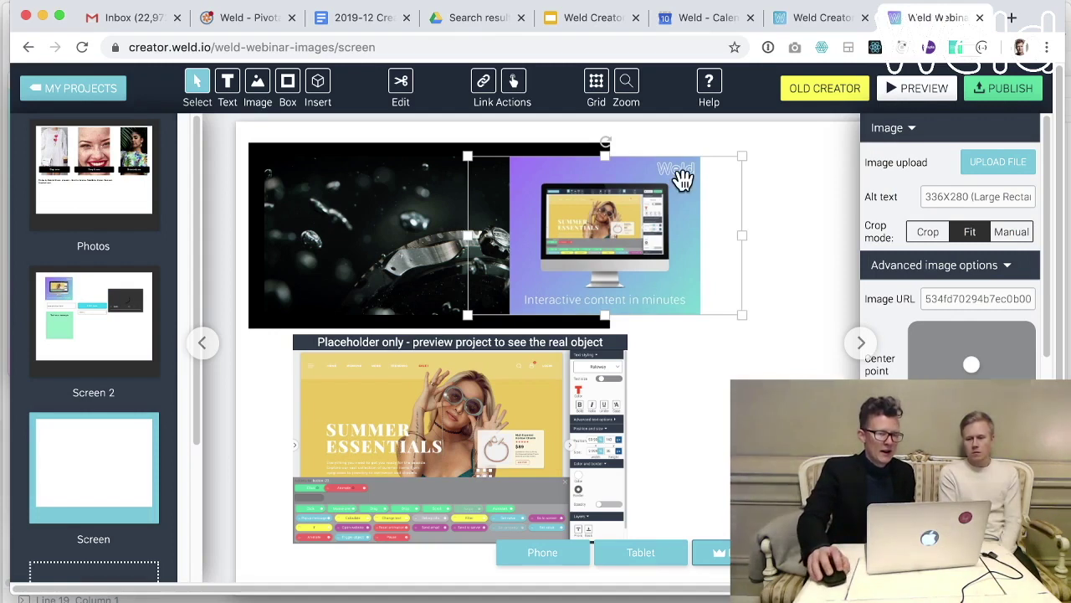
{"action": "left_click", "coordinate": [634, 97]}
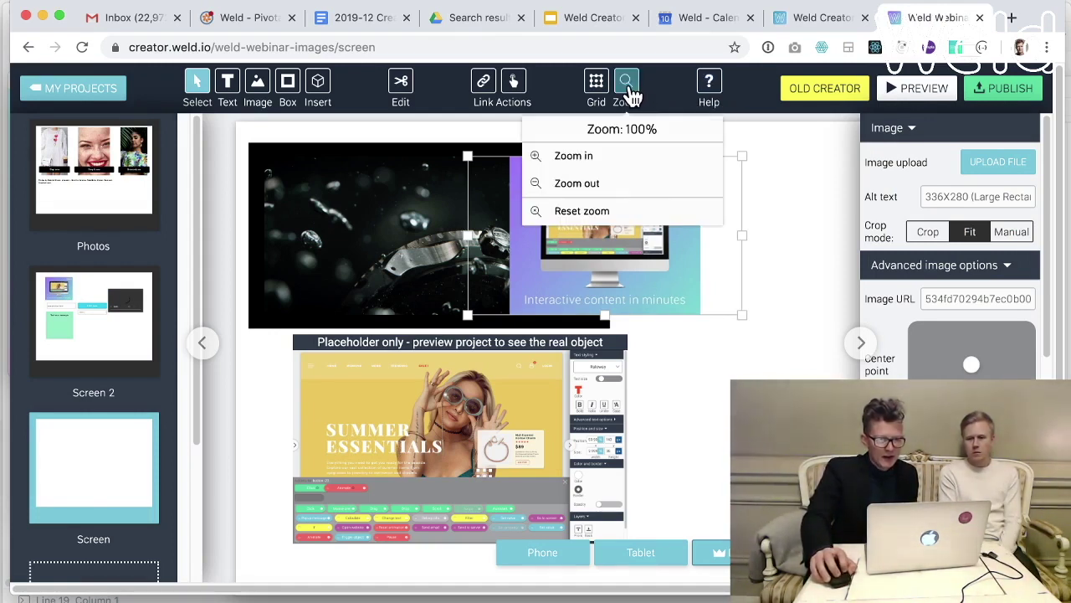
{"action": "left_click", "coordinate": [617, 189]}
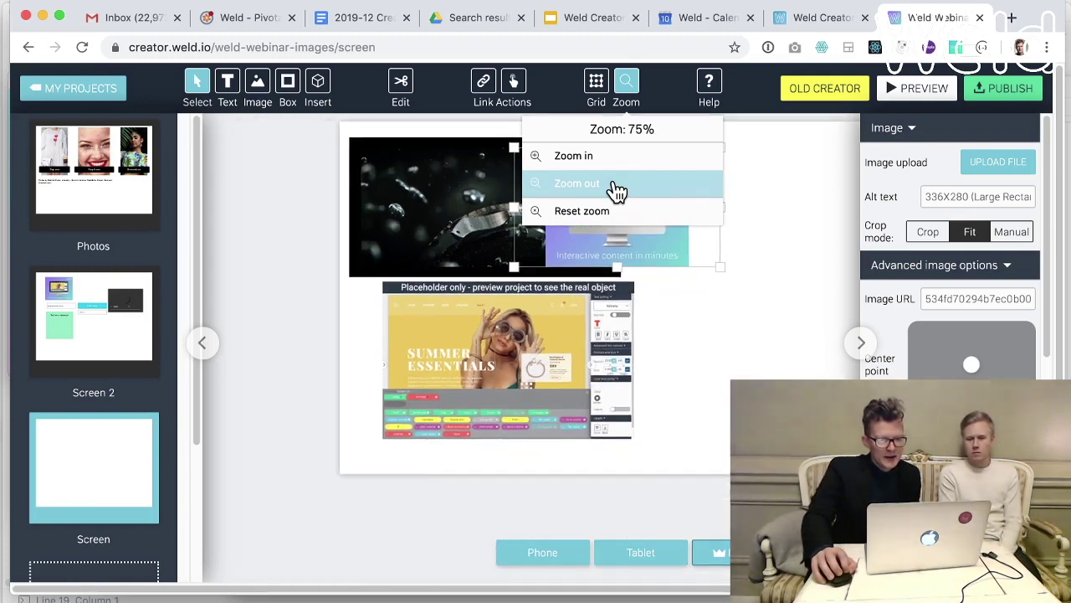
{"action": "left_click", "coordinate": [617, 189]}
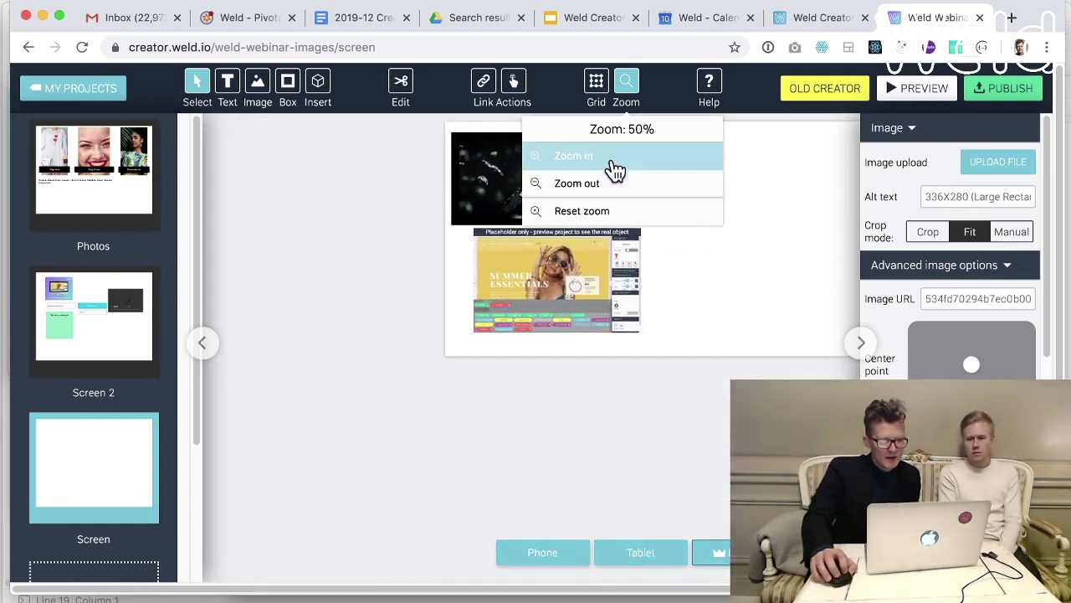
{"action": "left_click", "coordinate": [612, 163]}
{"action": "left_click", "coordinate": [614, 163]}
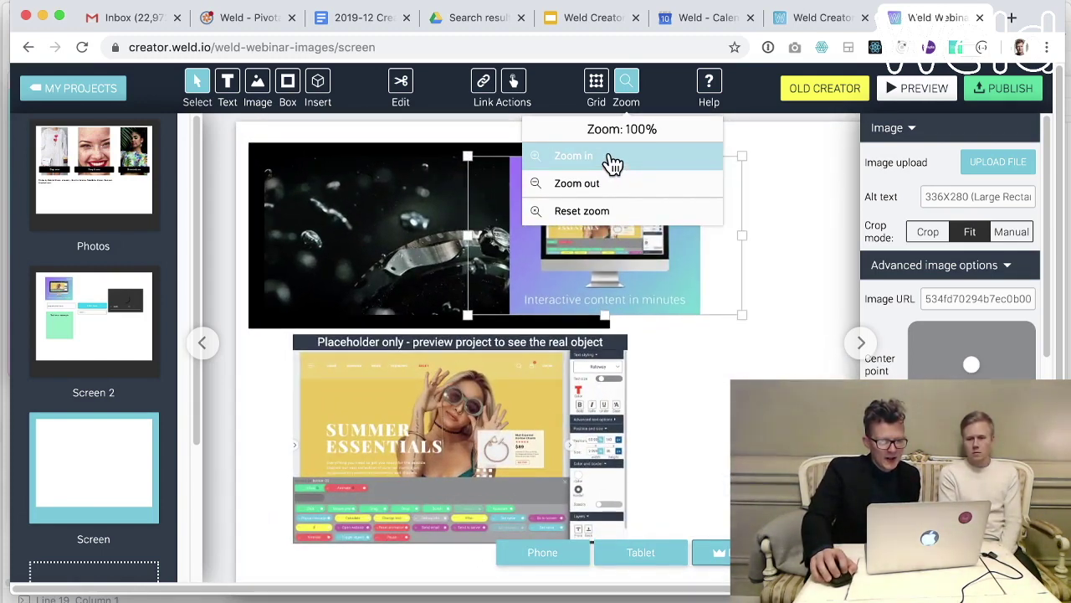
Step: Move the image carousel farther right and slightly down while the canvas is zoomed out to 50%, and reset the zoom
{"action": "left_click", "coordinate": [625, 88]}
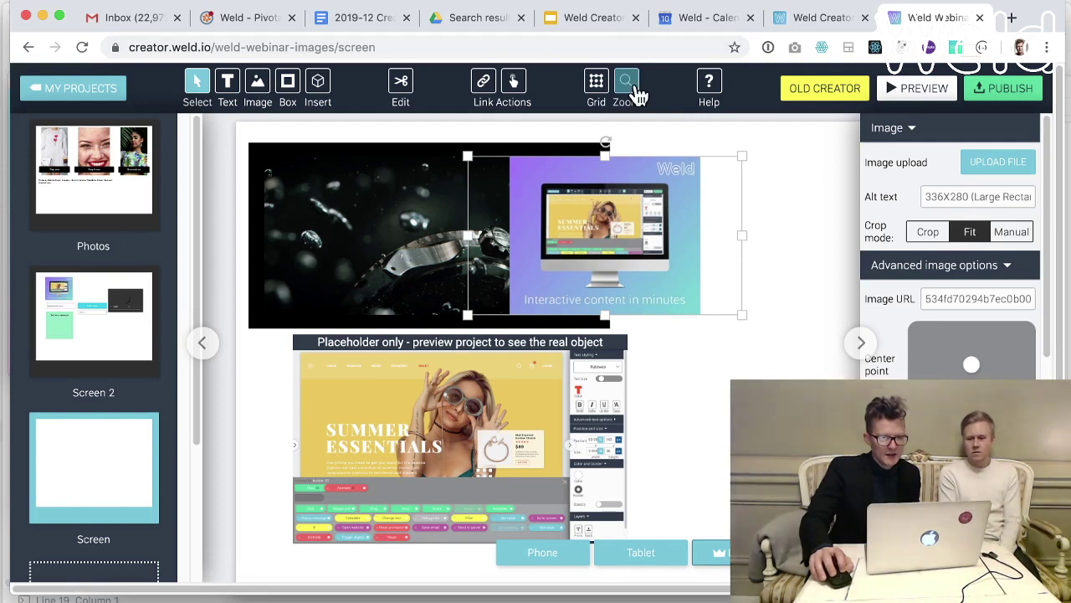
{"action": "left_click", "coordinate": [630, 93]}
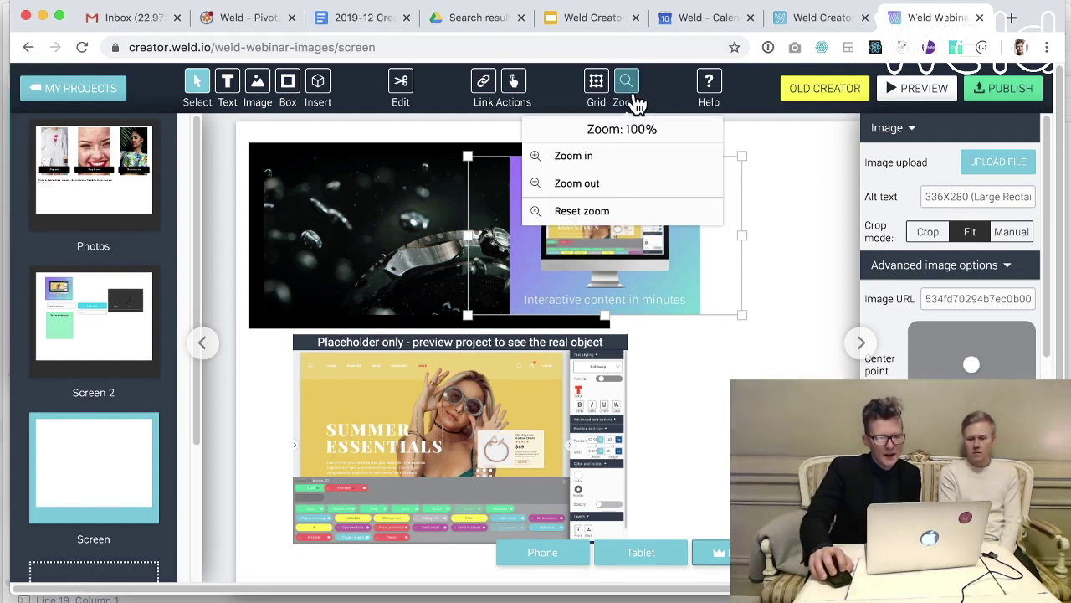
{"action": "left_click", "coordinate": [640, 191]}
{"action": "left_click", "coordinate": [641, 191]}
{"action": "left_click", "coordinate": [538, 276]}
{"action": "left_click_drag", "start_coordinate": [538, 276], "coordinate": [636, 278]}
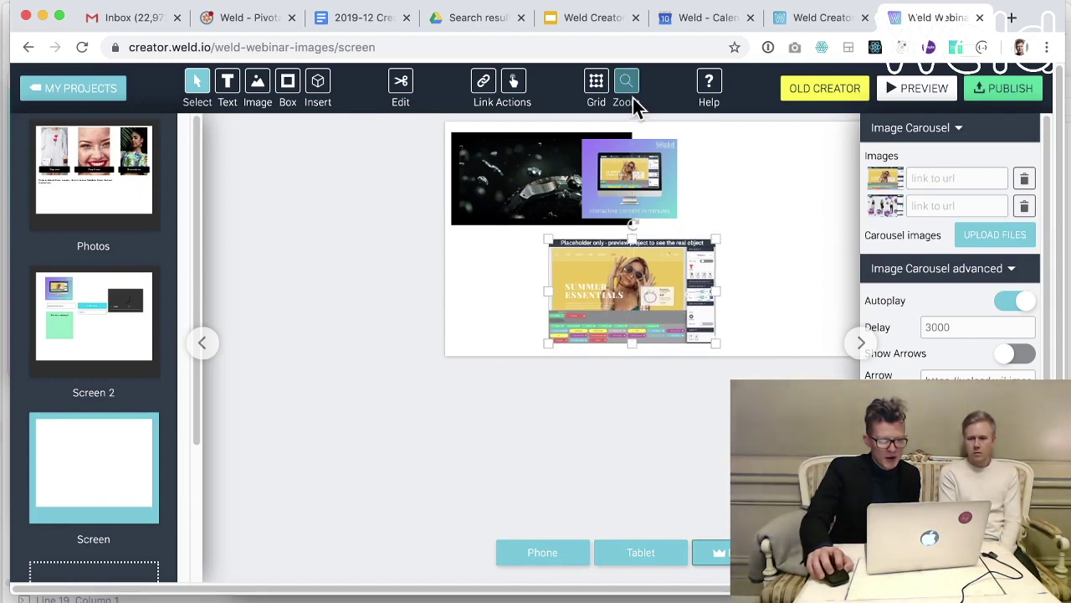
{"action": "left_click", "coordinate": [630, 94]}
{"action": "left_click", "coordinate": [588, 215]}
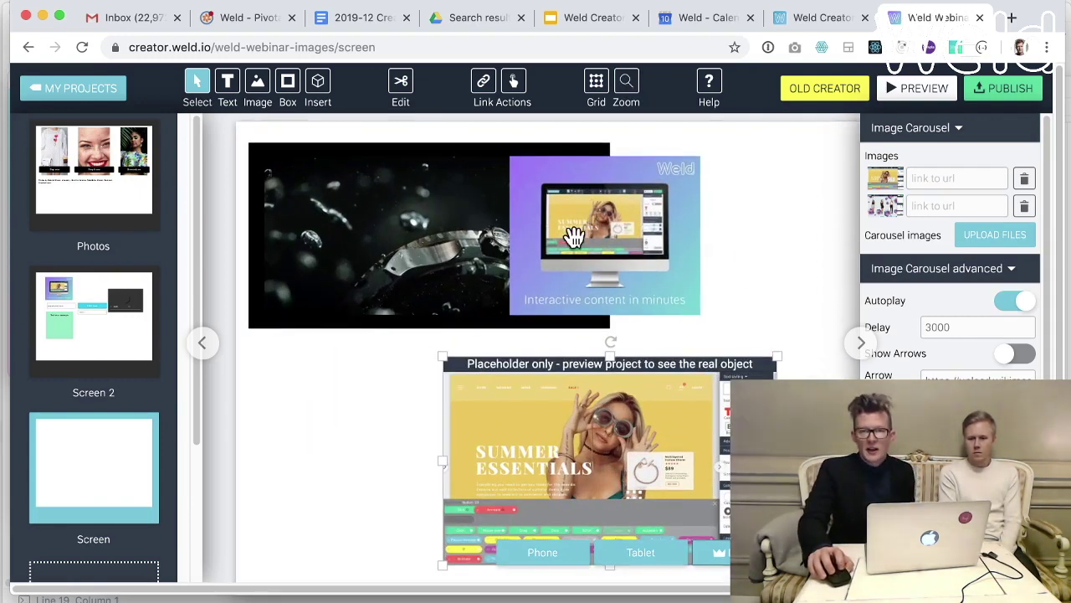
Step: Select the image over the video, zoom the canvas in to 150%, and collapse the properties panel
{"action": "left_click", "coordinate": [617, 239]}
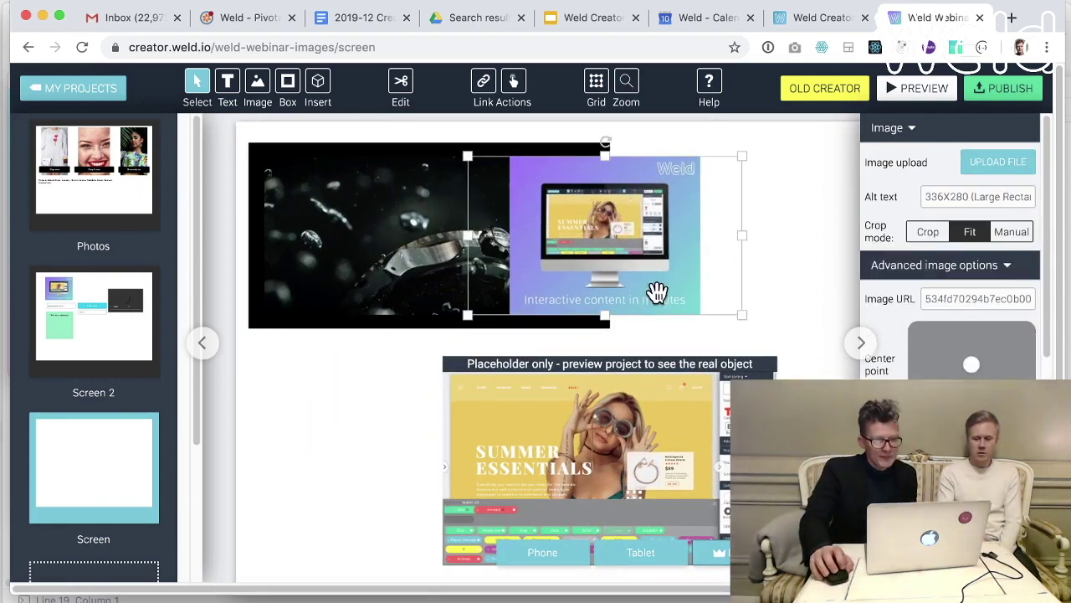
{"action": "left_click", "coordinate": [629, 92]}
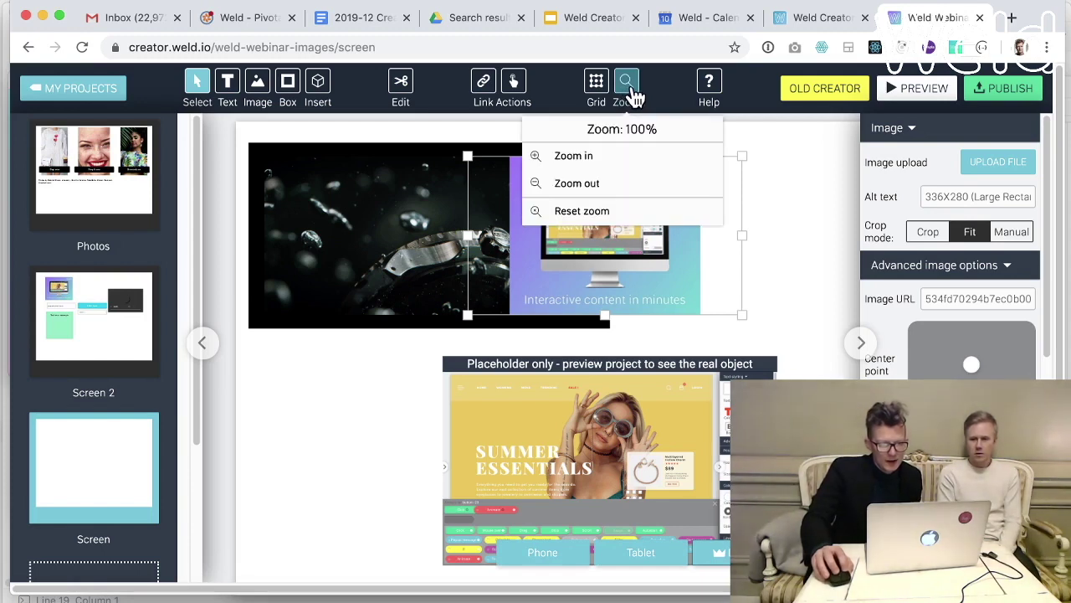
{"action": "left_click", "coordinate": [630, 159]}
{"action": "left_click", "coordinate": [630, 159]}
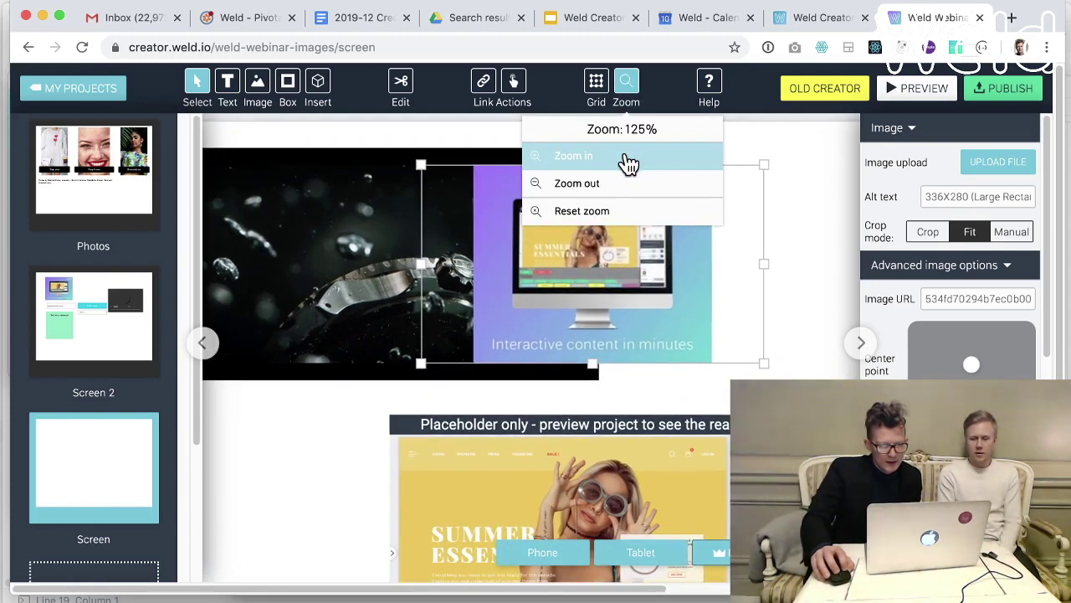
{"action": "left_click", "coordinate": [854, 343]}
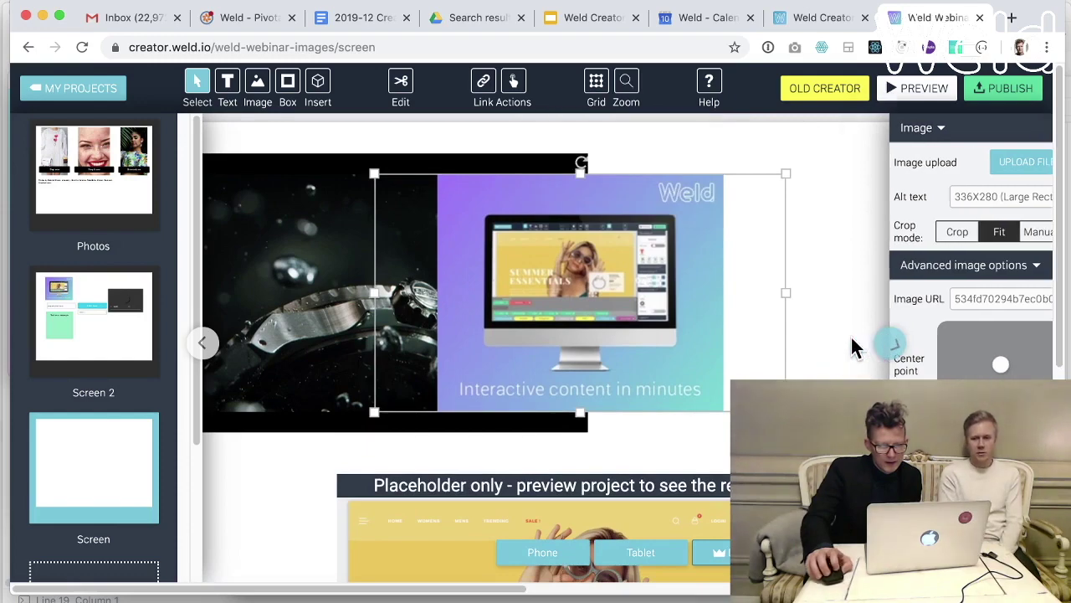
Step: Look over the enlarged canvas vertically and horizontally, and reset the zoom to 100%
{"action": "scroll", "coordinate": [1060, 293], "scroll_direction": "down", "scroll_amount": 3}
{"action": "scroll", "coordinate": [1059, 293], "scroll_direction": "up", "scroll_amount": 3}
{"action": "scroll", "coordinate": [1059, 293], "scroll_direction": "down", "scroll_amount": 5}
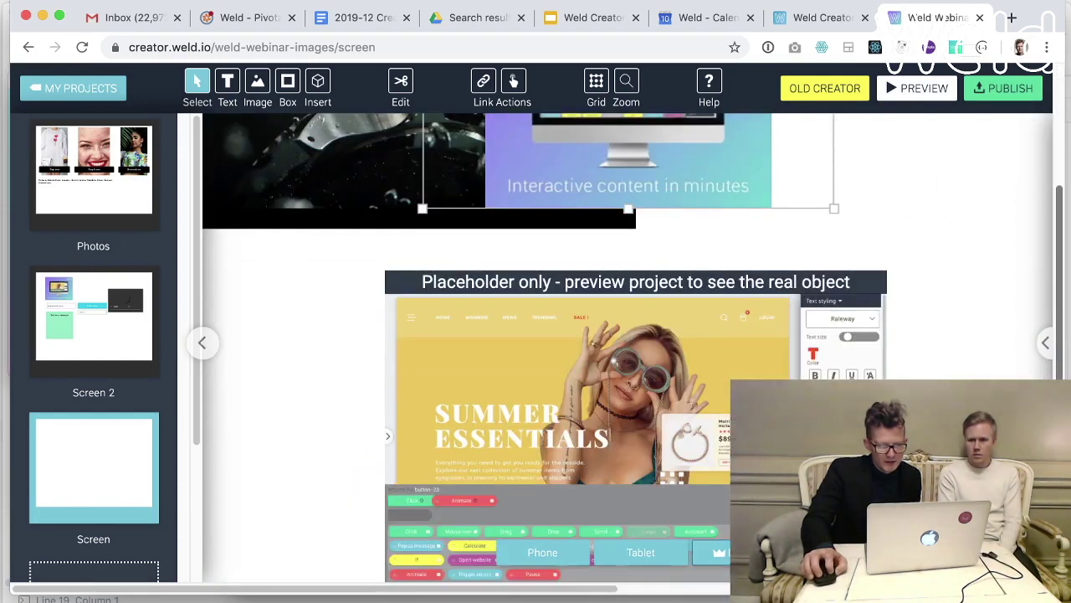
{"action": "left_click_drag", "start_coordinate": [538, 593], "coordinate": [441, 596]}
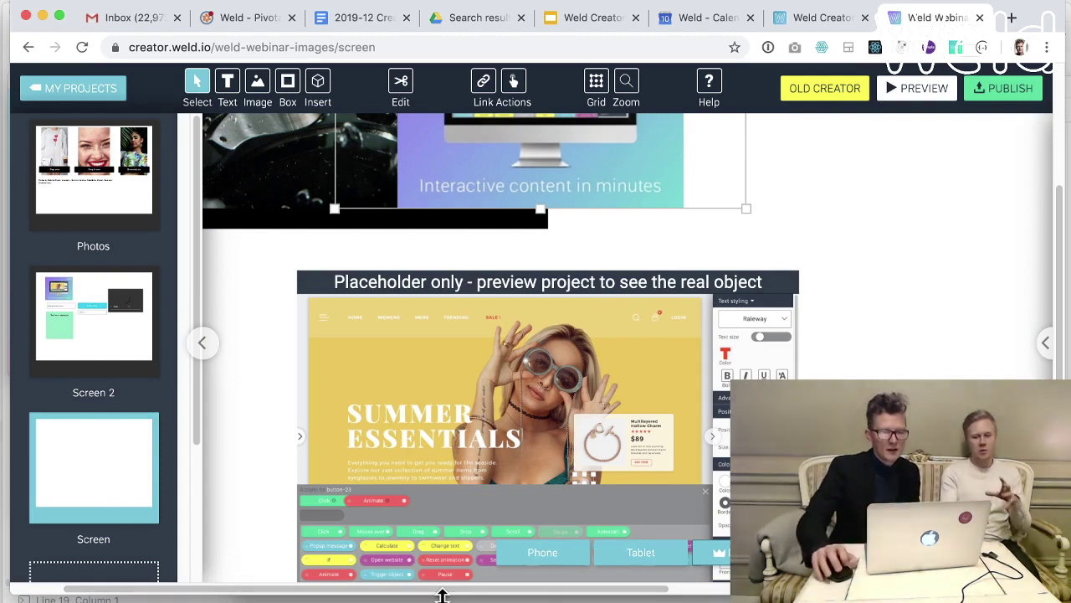
{"action": "scroll", "coordinate": [661, 243], "scroll_direction": "up", "scroll_amount": 5}
{"action": "left_click", "coordinate": [625, 79]}
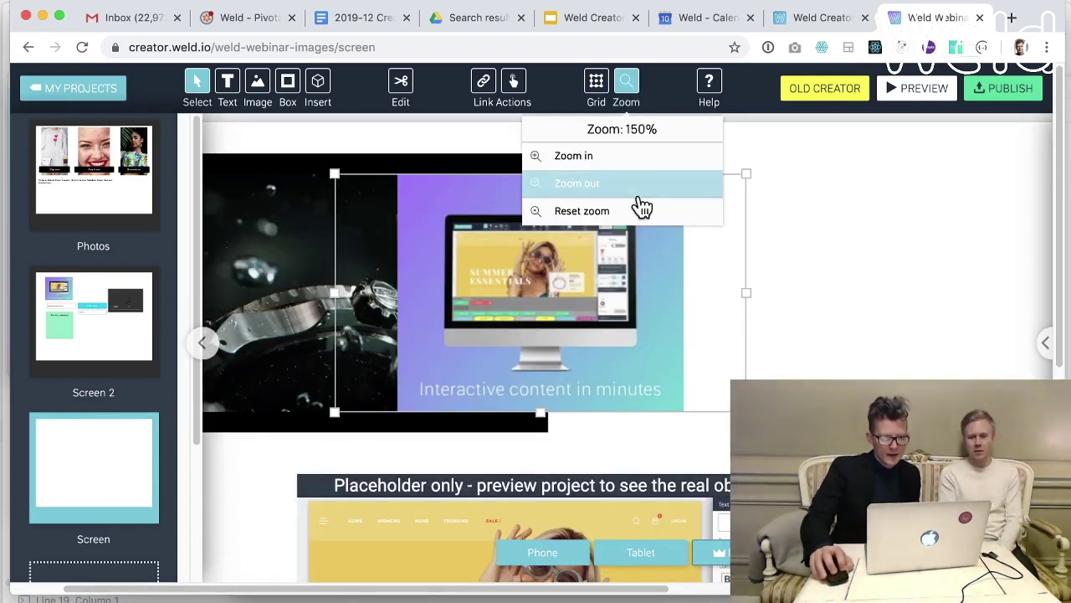
{"action": "left_click", "coordinate": [639, 205]}
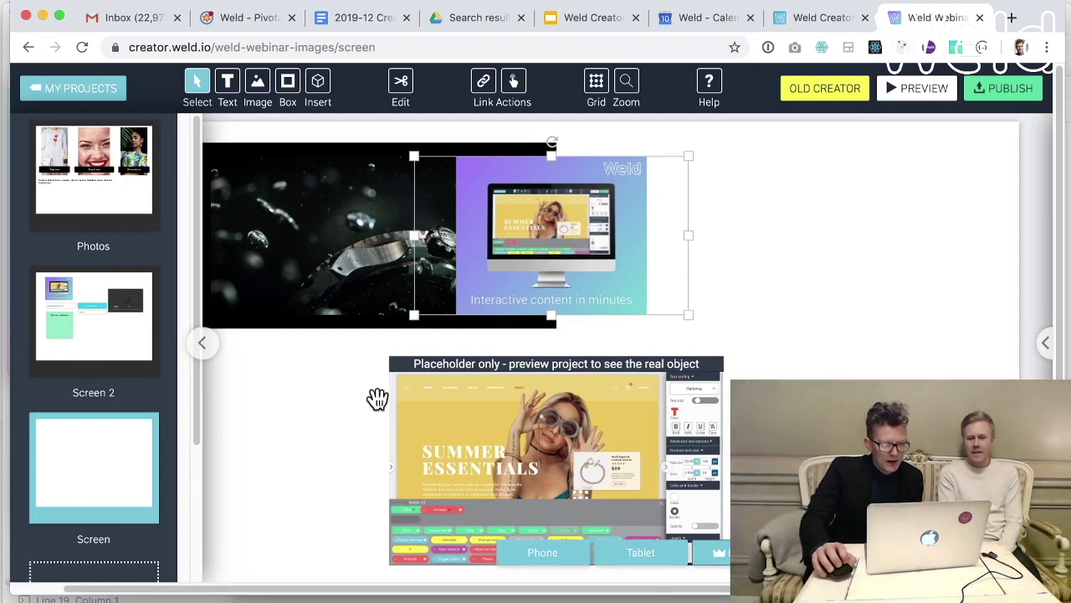
Step: Expand the Layers list below the screens and check the Layers section in the image's properties, leaving the properties panel collapsed
{"action": "scroll", "coordinate": [179, 448], "scroll_direction": "down", "scroll_amount": 4}
{"action": "left_click", "coordinate": [117, 577]}
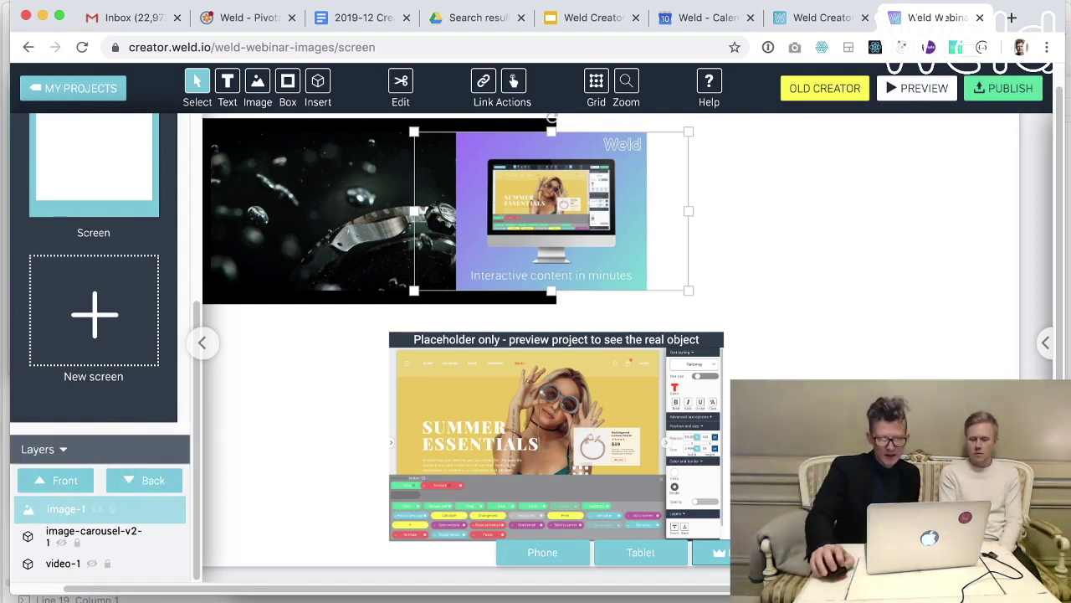
{"action": "left_click", "coordinate": [1045, 343]}
{"action": "scroll", "coordinate": [1016, 363], "scroll_direction": "down", "scroll_amount": 5}
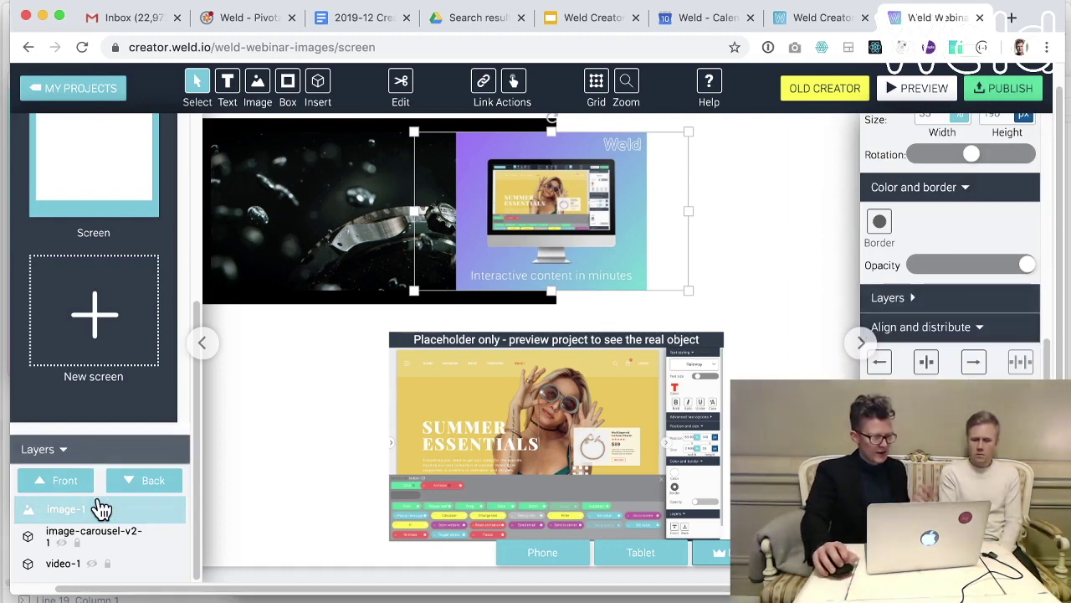
{"action": "left_click", "coordinate": [863, 343]}
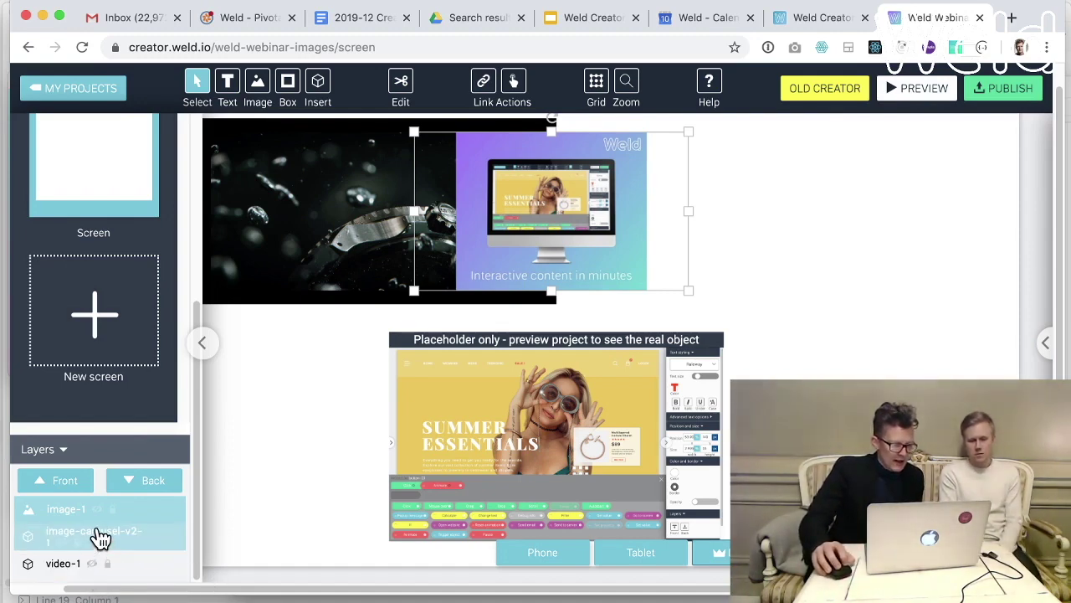
Step: Bring the image-carousel-v2-1 layer above image-1, send it to the back below video-1, and select the video-1 layer
{"action": "left_click", "coordinate": [99, 536]}
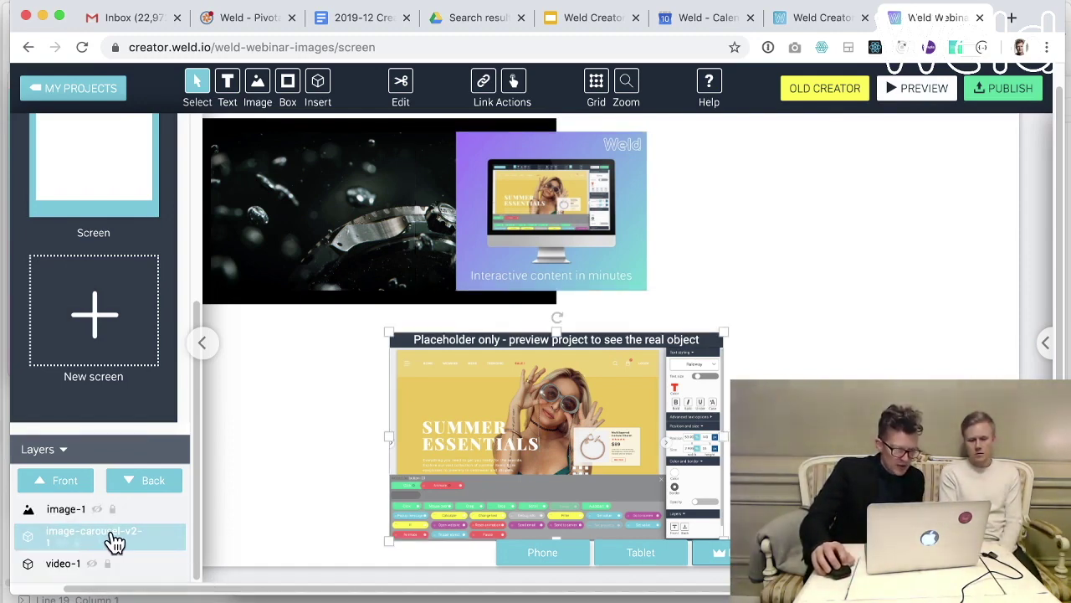
{"action": "left_click", "coordinate": [66, 485]}
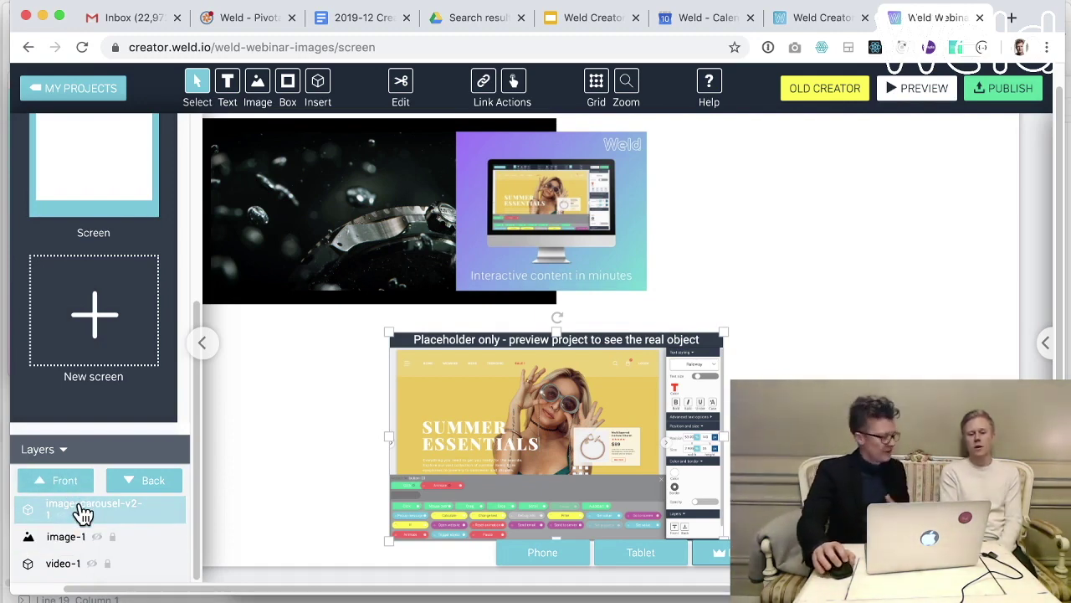
{"action": "left_click", "coordinate": [149, 487]}
{"action": "left_click", "coordinate": [144, 487]}
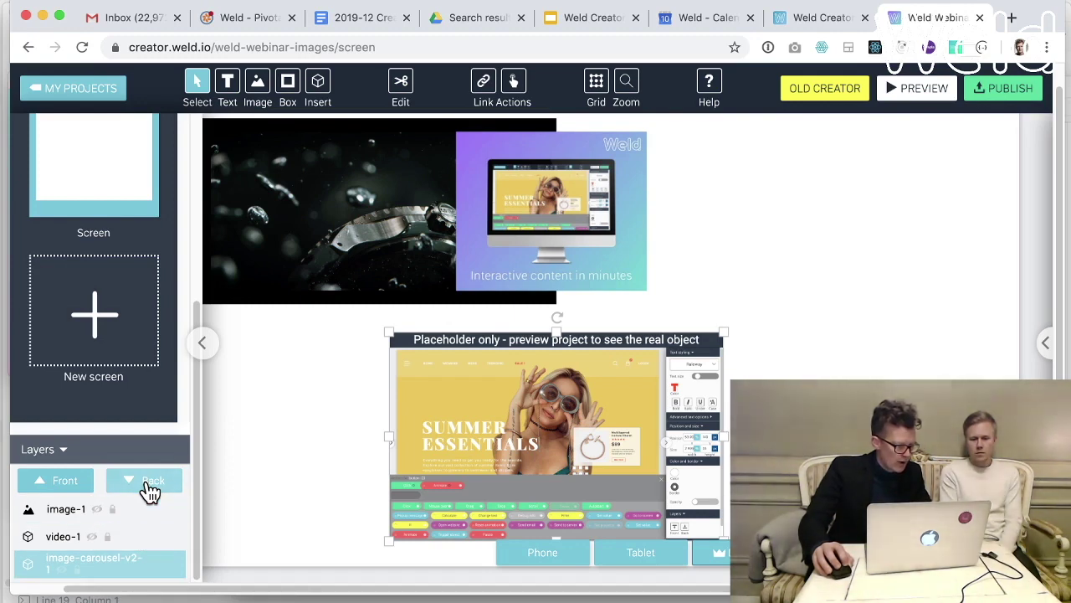
{"action": "left_click", "coordinate": [109, 534]}
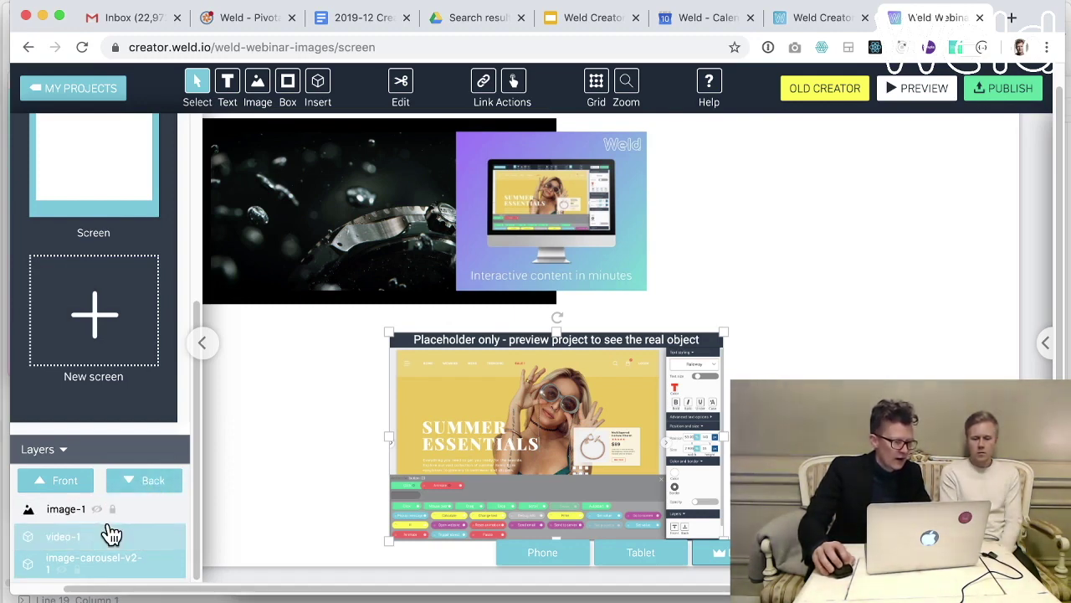
Step: Select the video-1 layer, expand the properties panel, and set video-1 as hidden in the Layers list
{"action": "left_click", "coordinate": [64, 508]}
{"action": "left_click", "coordinate": [67, 529]}
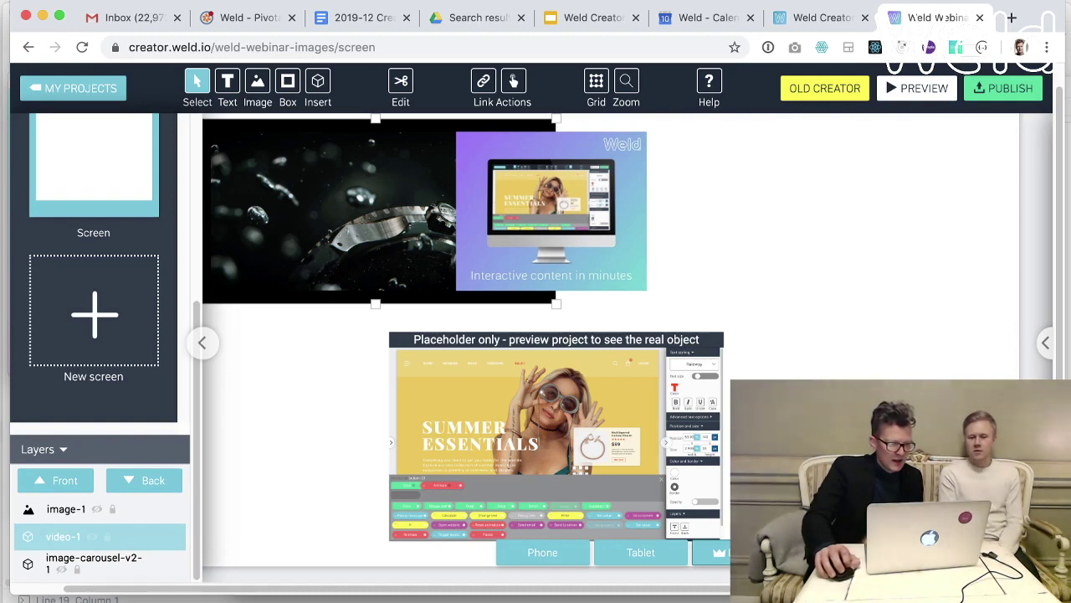
{"action": "left_click", "coordinate": [1043, 343]}
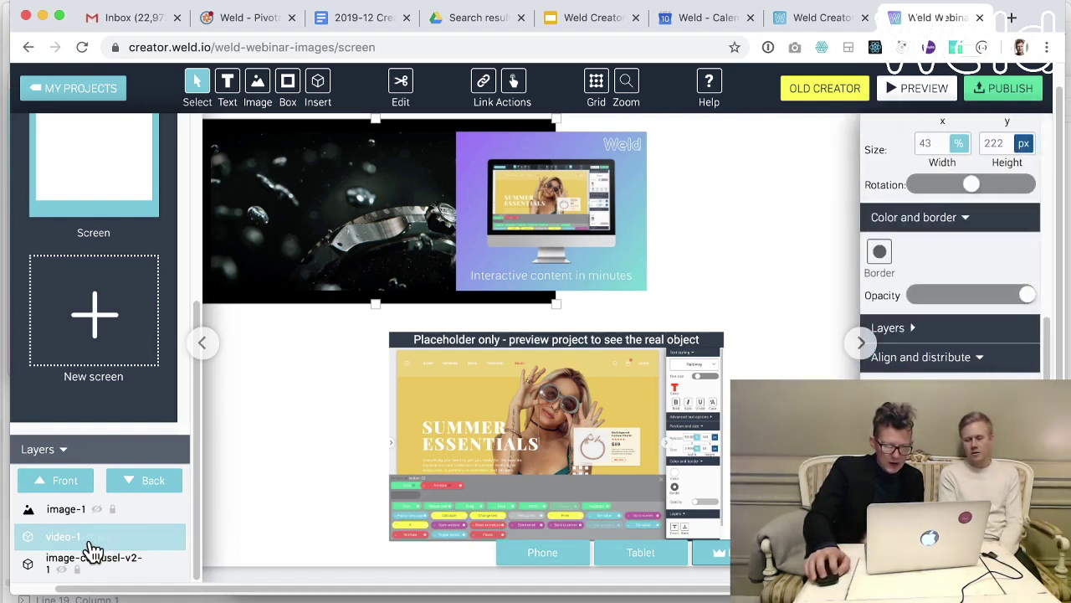
{"action": "scroll", "coordinate": [567, 167], "scroll_direction": "down", "scroll_amount": 2}
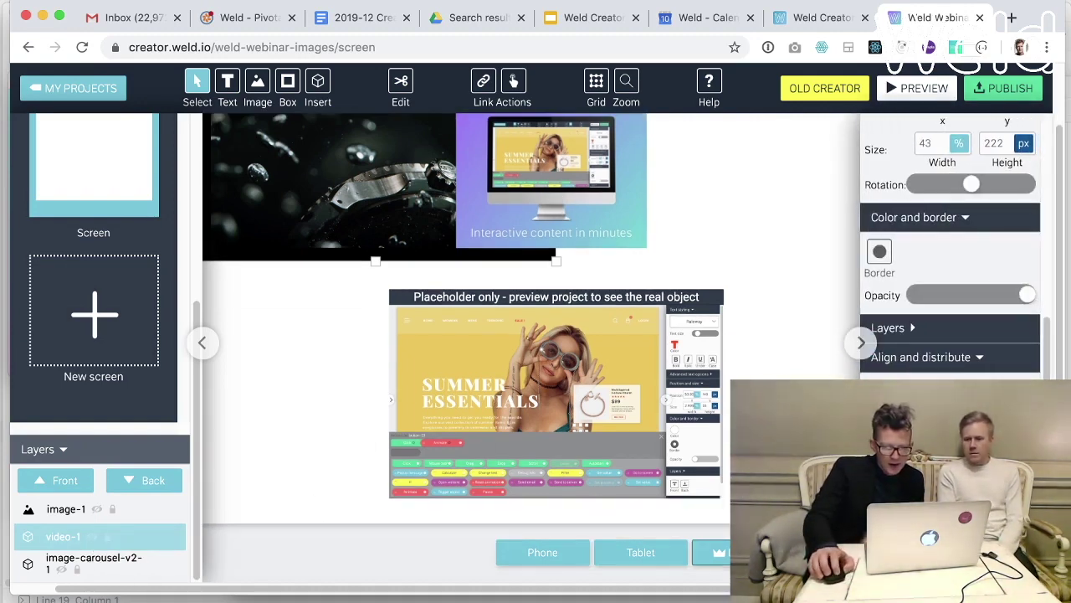
{"action": "left_click", "coordinate": [272, 478]}
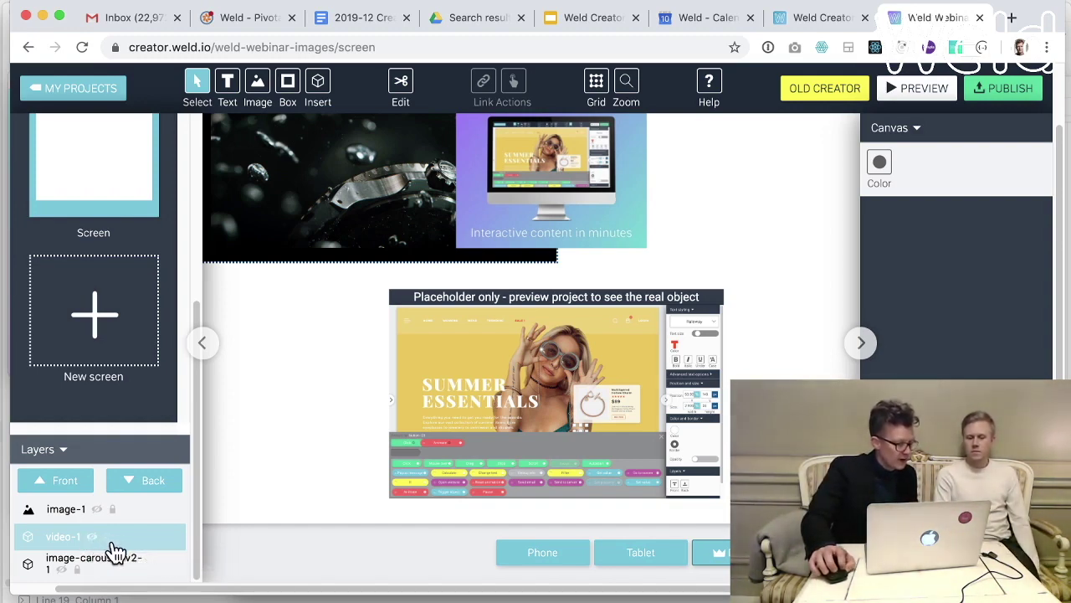
Step: Lock the image carousel on the canvas, and unlock it again
{"action": "left_click", "coordinate": [463, 369]}
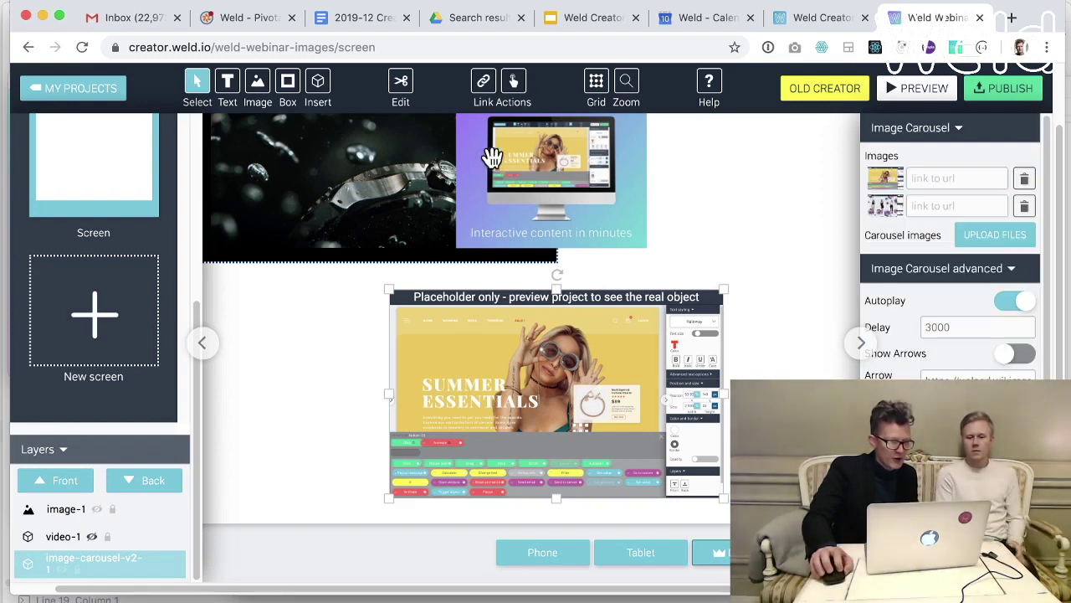
{"action": "left_click", "coordinate": [416, 91]}
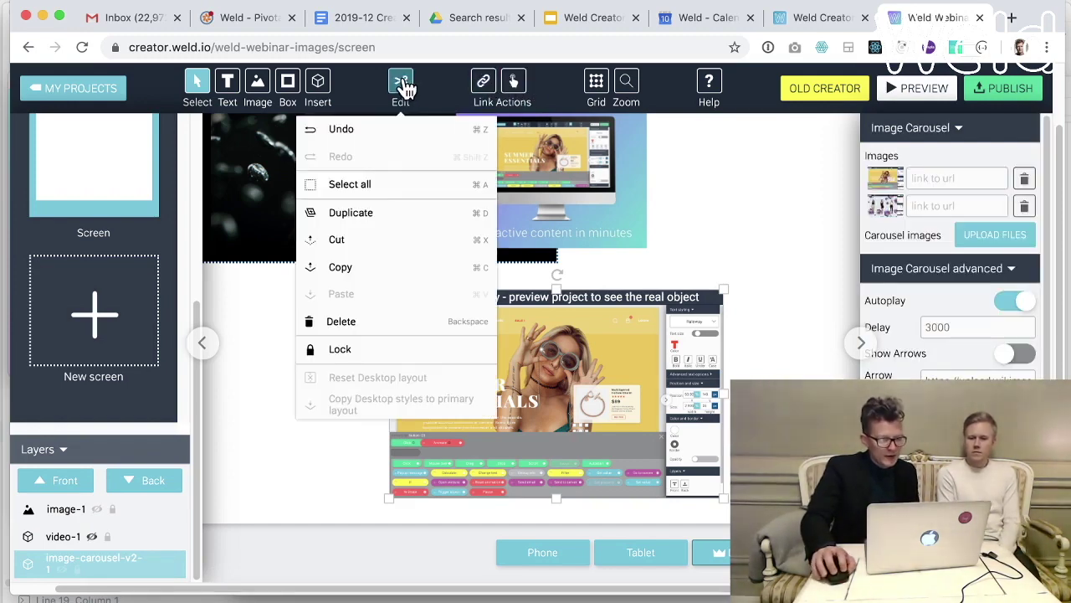
{"action": "left_click", "coordinate": [402, 351]}
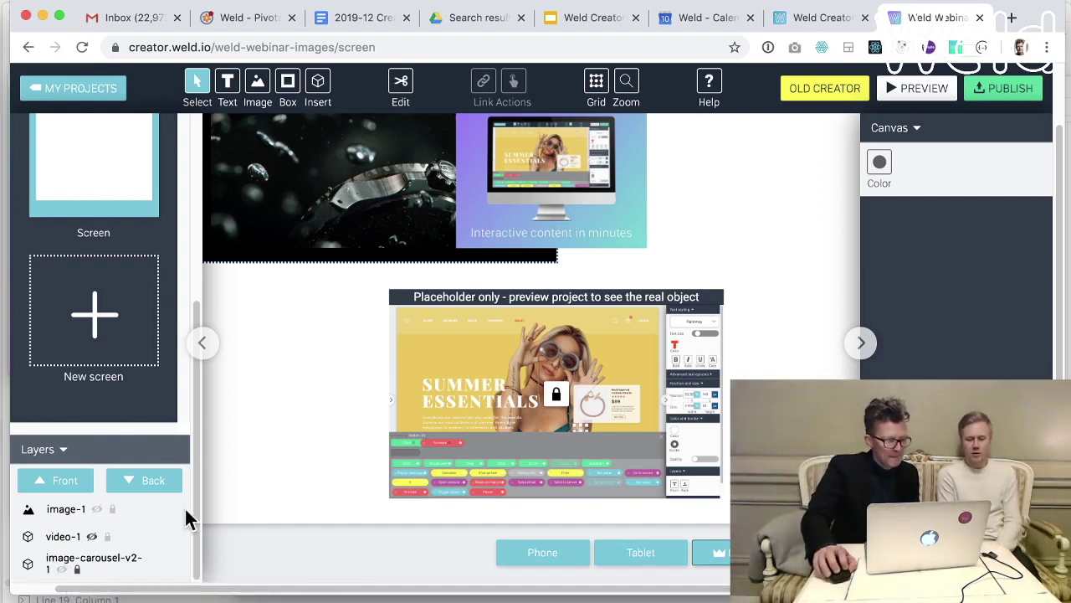
{"action": "left_click", "coordinate": [557, 401]}
{"action": "left_click", "coordinate": [555, 395]}
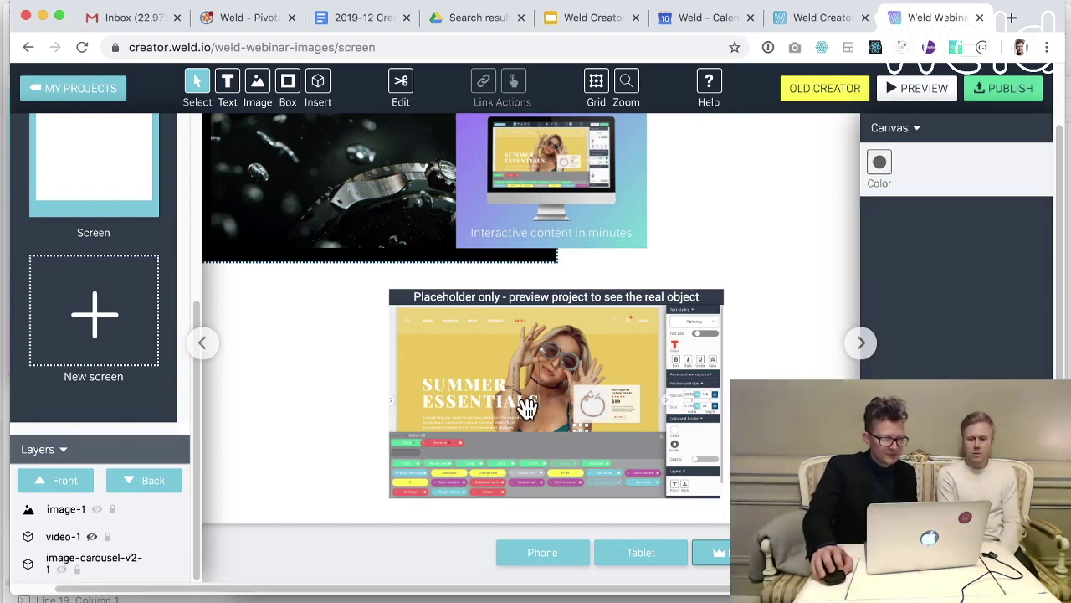
Step: Select the image over the video, clear the selection, and open a preview of the project
{"action": "left_click", "coordinate": [563, 198]}
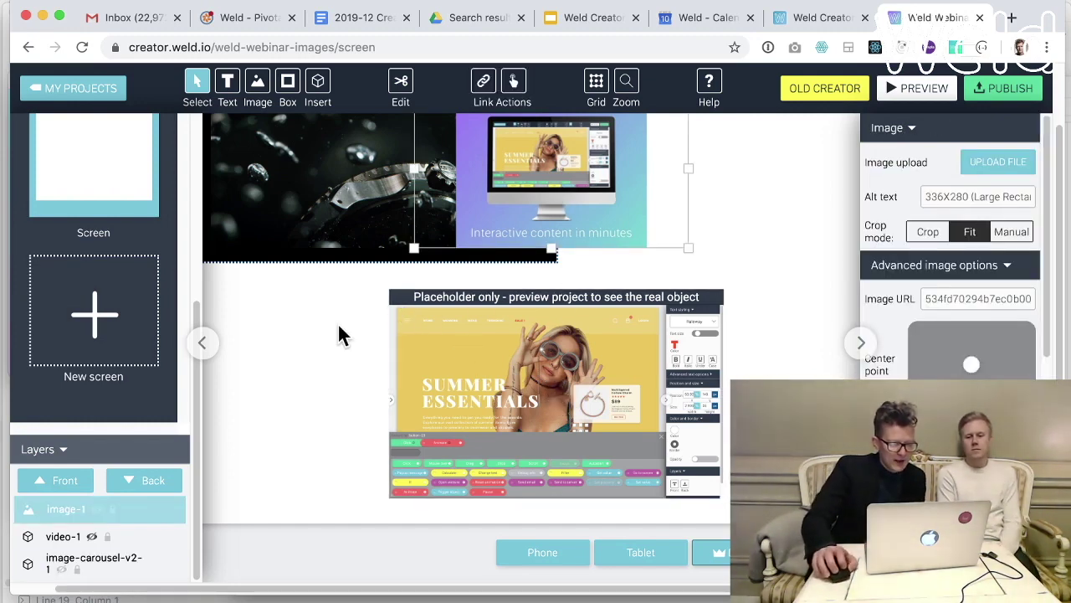
{"action": "left_click", "coordinate": [362, 335]}
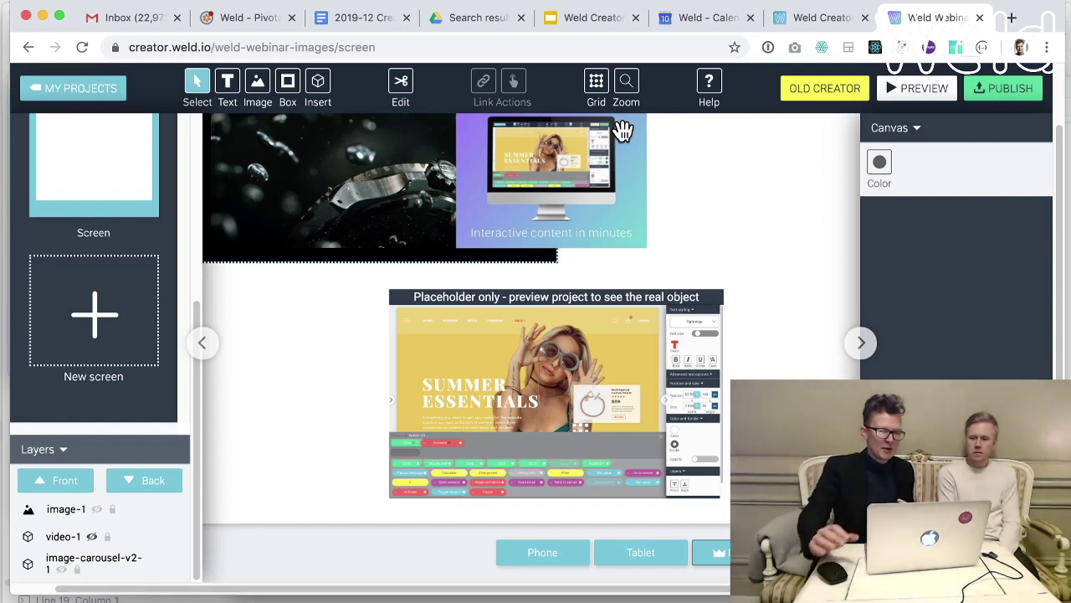
{"action": "scroll", "coordinate": [574, 205], "scroll_direction": "up", "scroll_amount": 2}
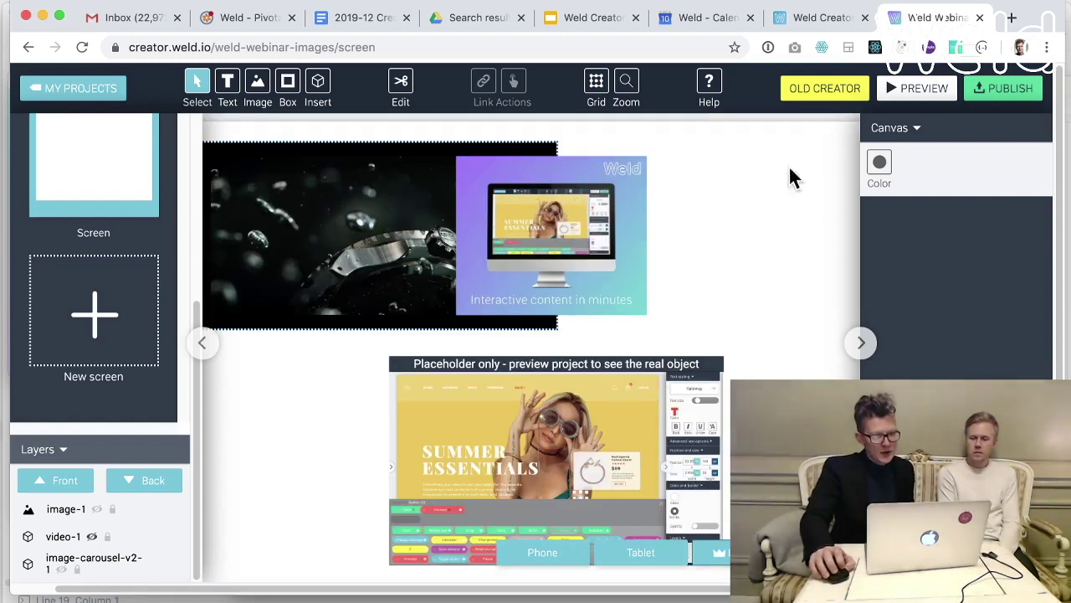
{"action": "left_click", "coordinate": [921, 92]}
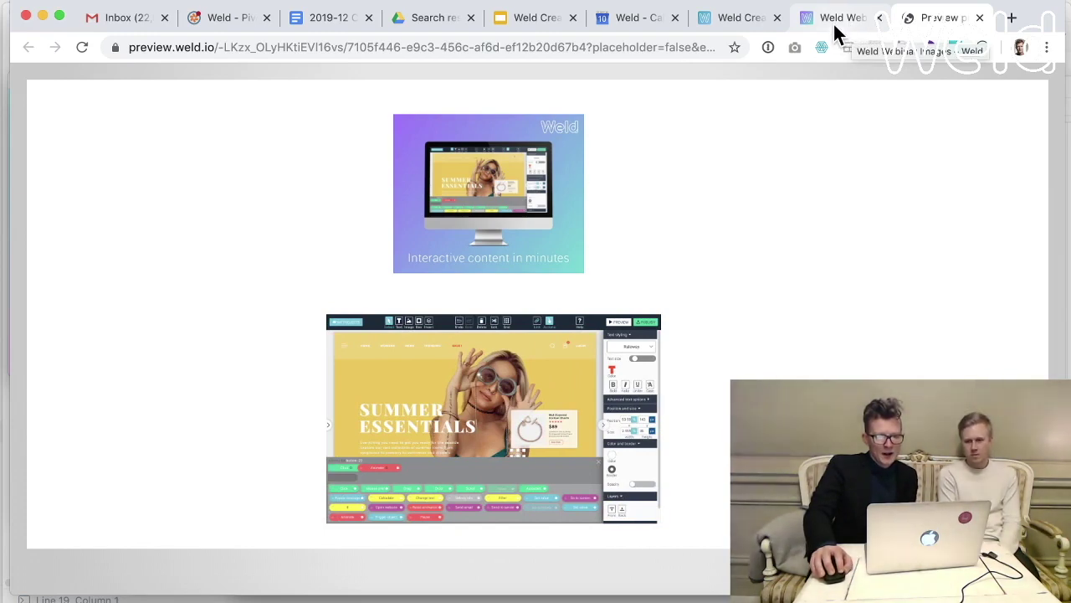
Step: Return from the preview to the editor, switch to the Google Slides presentation, and show slide 5, "What's missing?"
{"action": "left_click", "coordinate": [834, 24]}
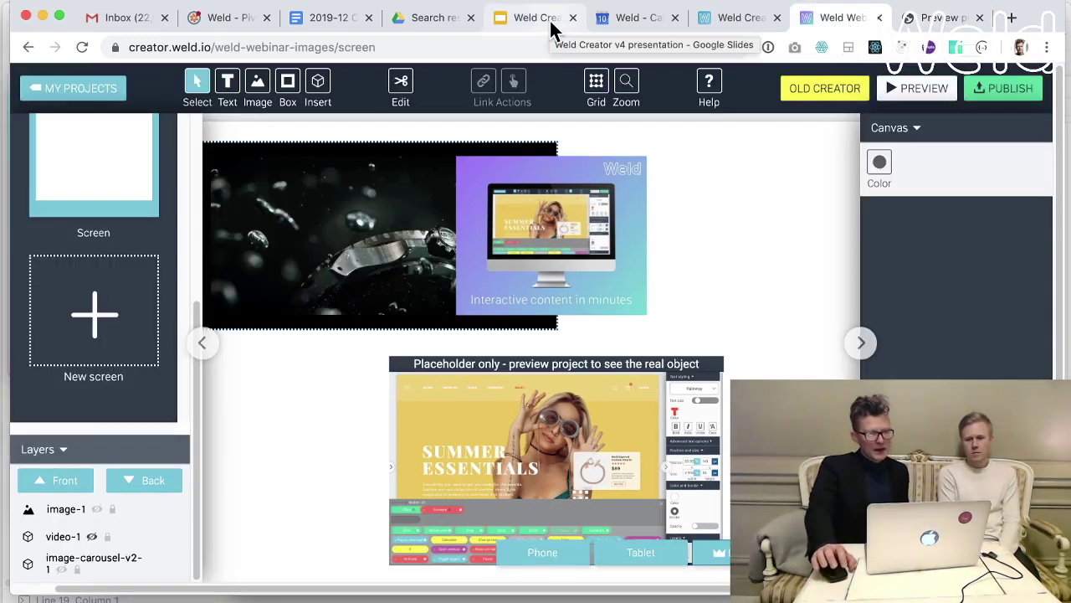
{"action": "left_click", "coordinate": [536, 18]}
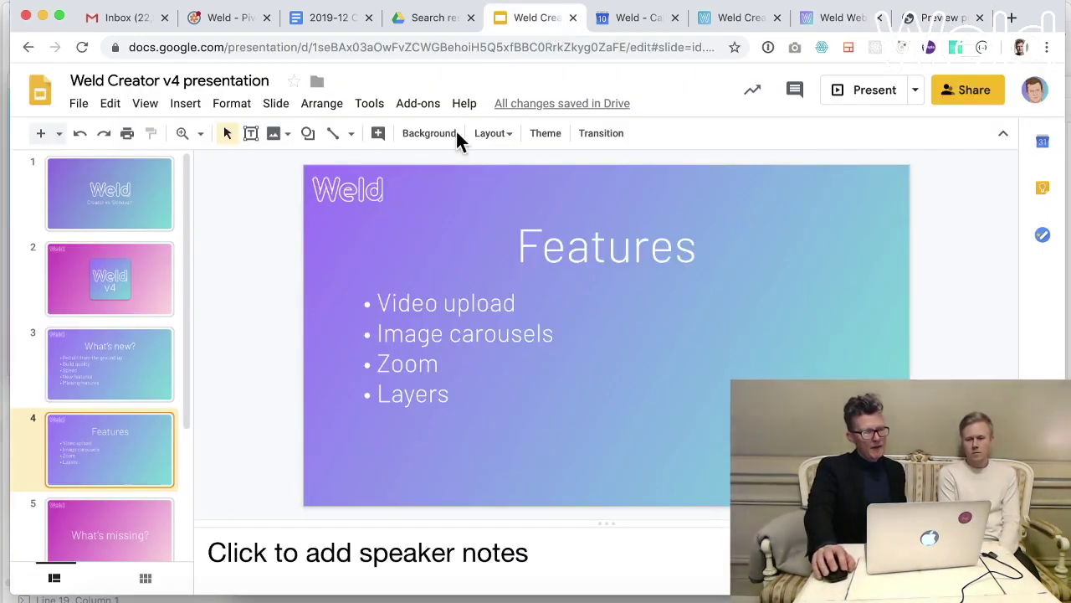
{"action": "left_click", "coordinate": [122, 513]}
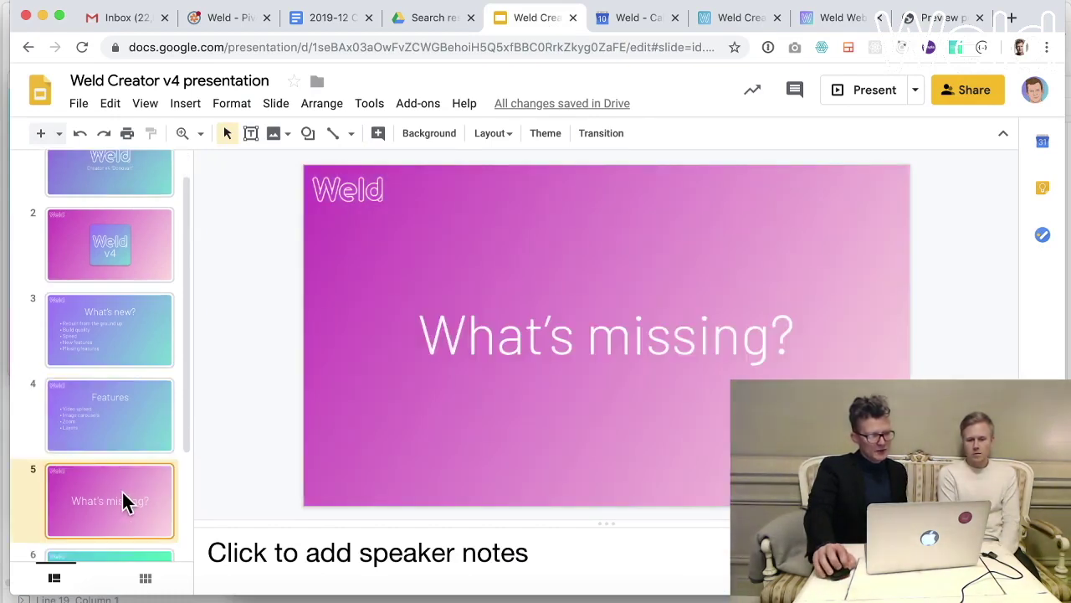
Step: Switch back to the Weld editor and review the Embed and Project info publishing options, leaving the Share dialog closed
{"action": "left_click", "coordinate": [822, 19]}
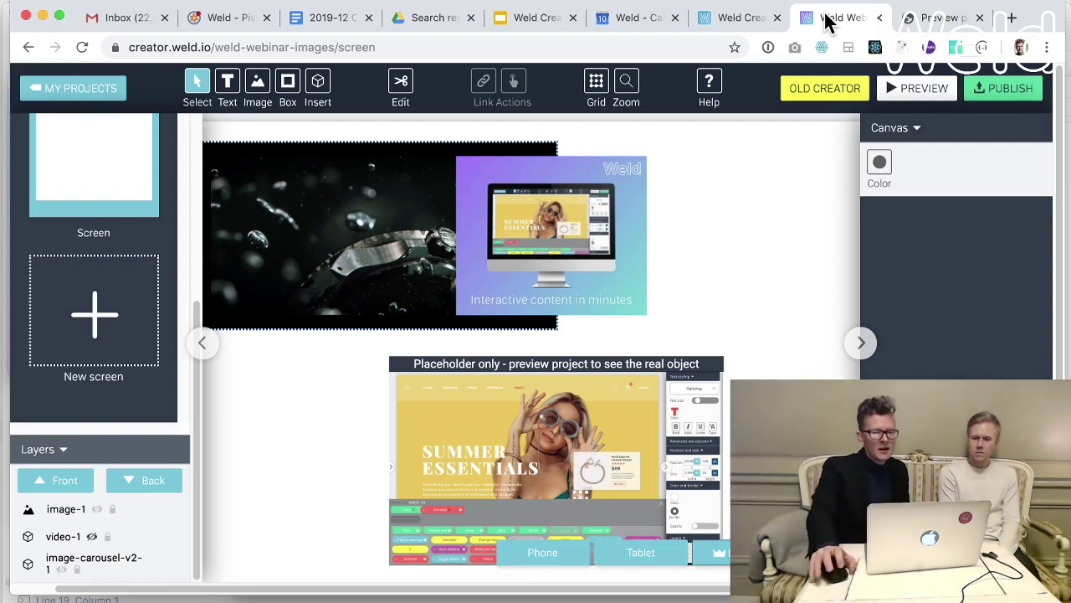
{"action": "left_click", "coordinate": [1014, 94]}
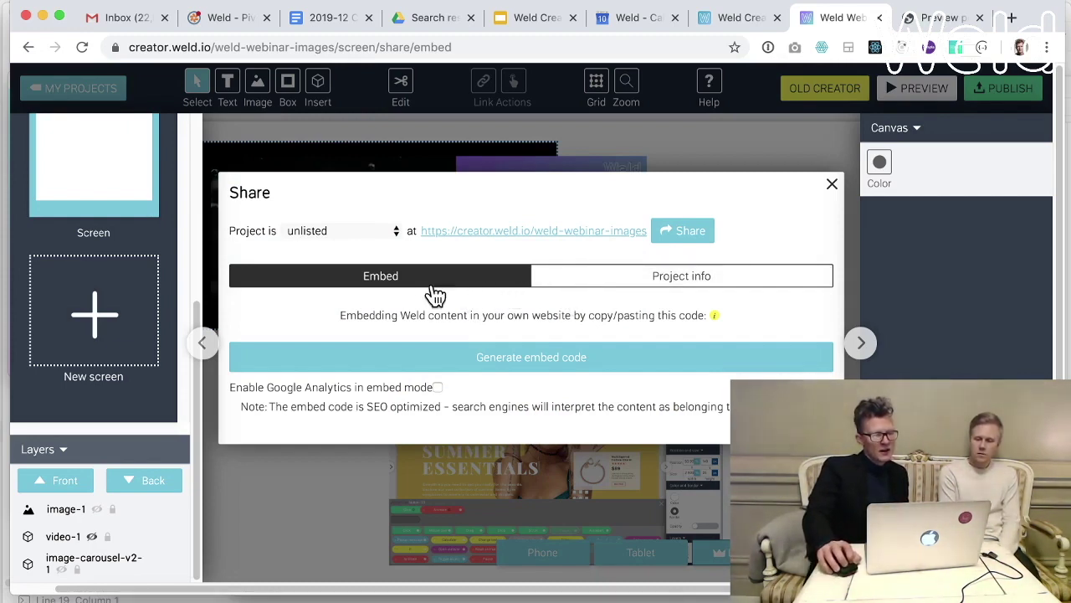
{"action": "left_click", "coordinate": [638, 285]}
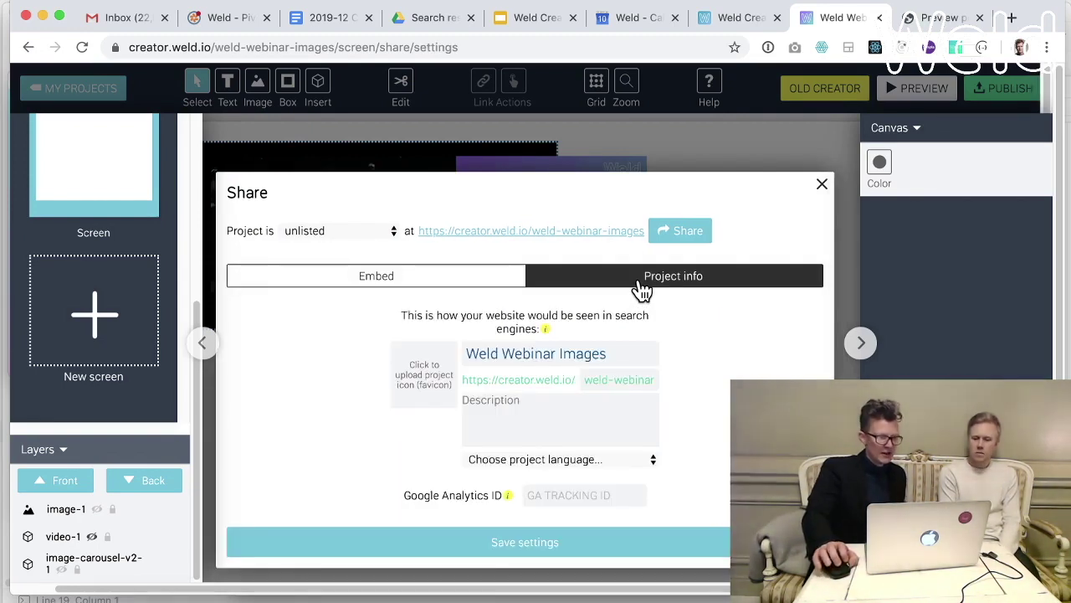
{"action": "left_click", "coordinate": [823, 185]}
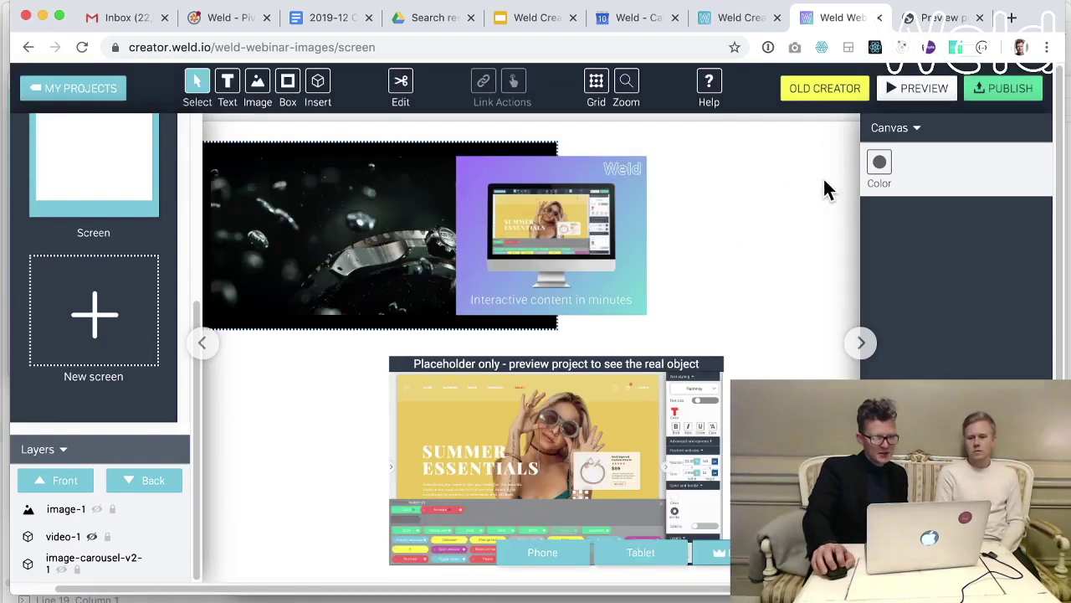
Step: Open the project in the old creator, review its Website, Analytics and Scheduling publishing options, and close that tab
{"action": "left_click", "coordinate": [812, 97]}
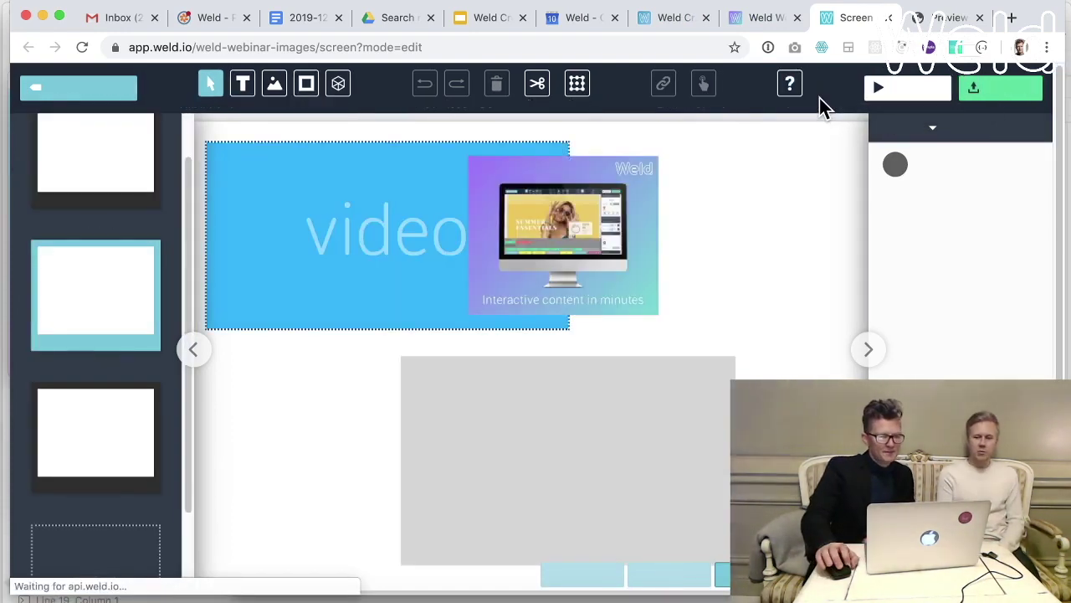
{"action": "left_click", "coordinate": [1005, 94]}
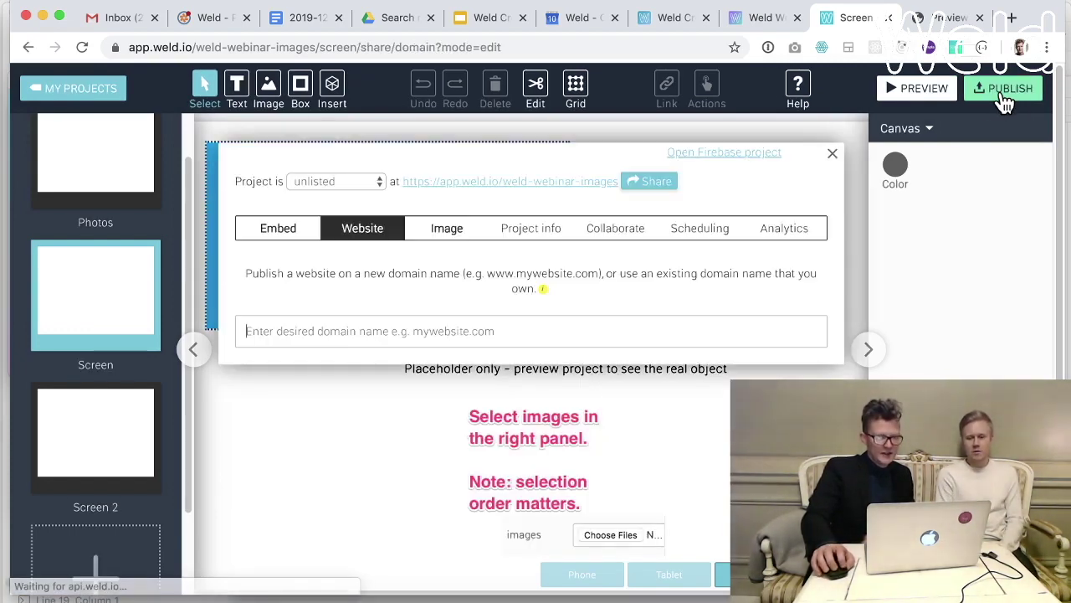
{"action": "left_click", "coordinate": [773, 234]}
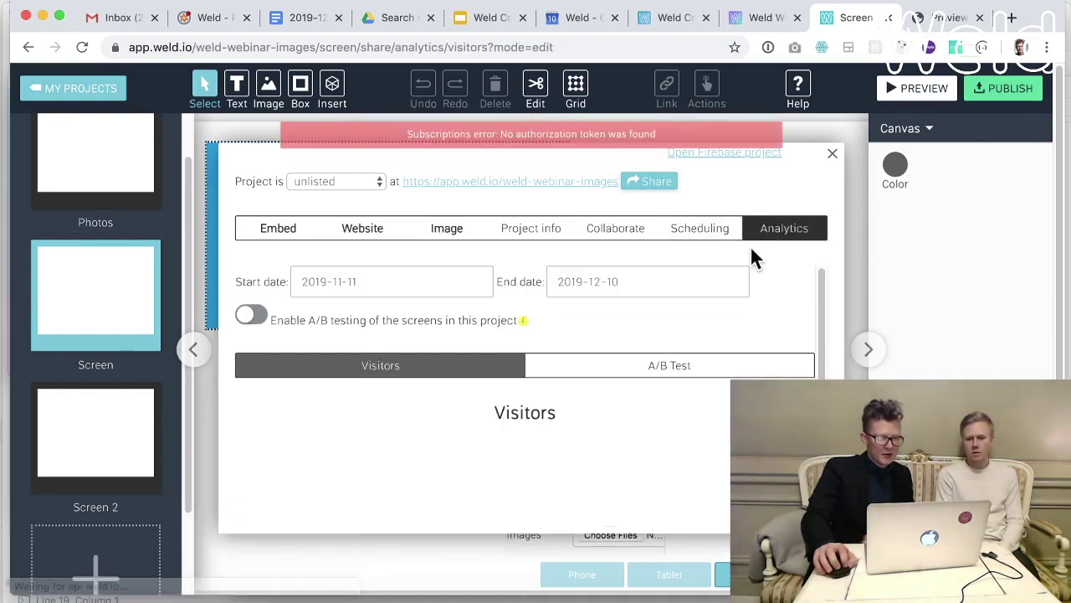
{"action": "left_click", "coordinate": [700, 232]}
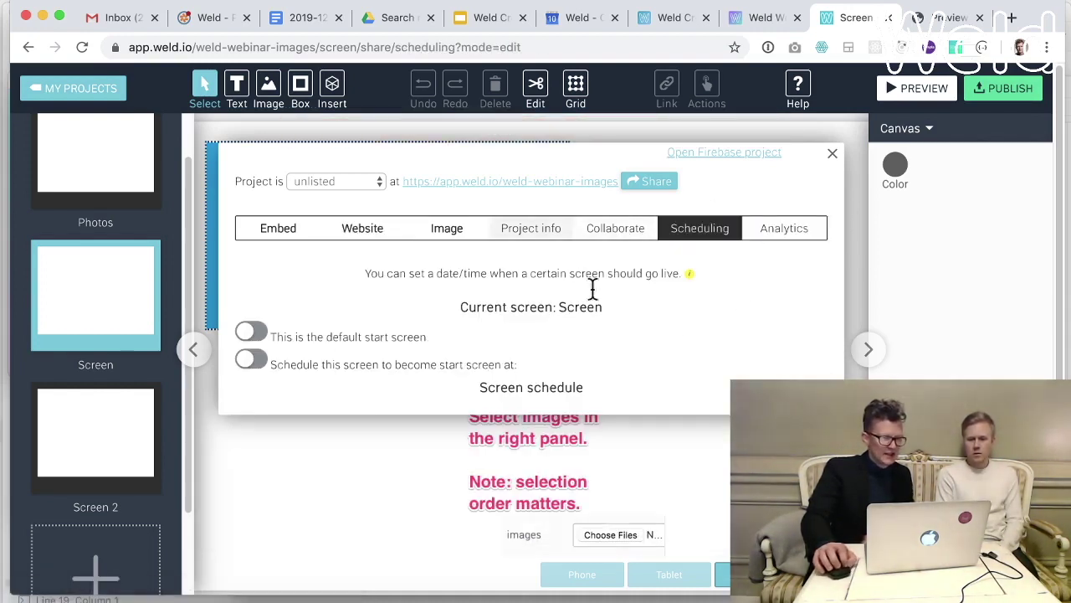
{"action": "left_click", "coordinate": [831, 153]}
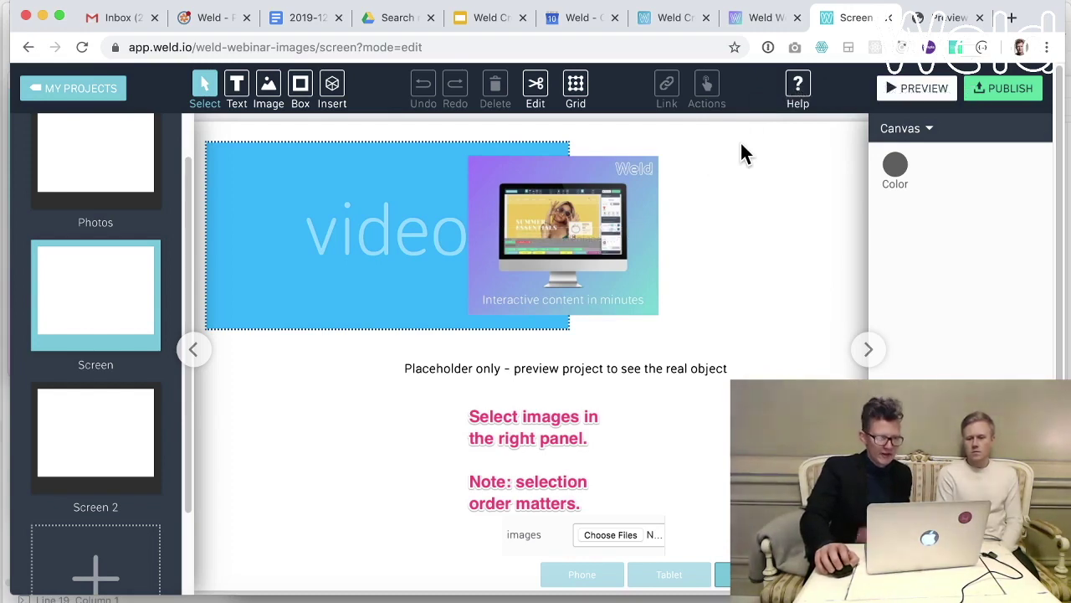
{"action": "left_click", "coordinate": [889, 18]}
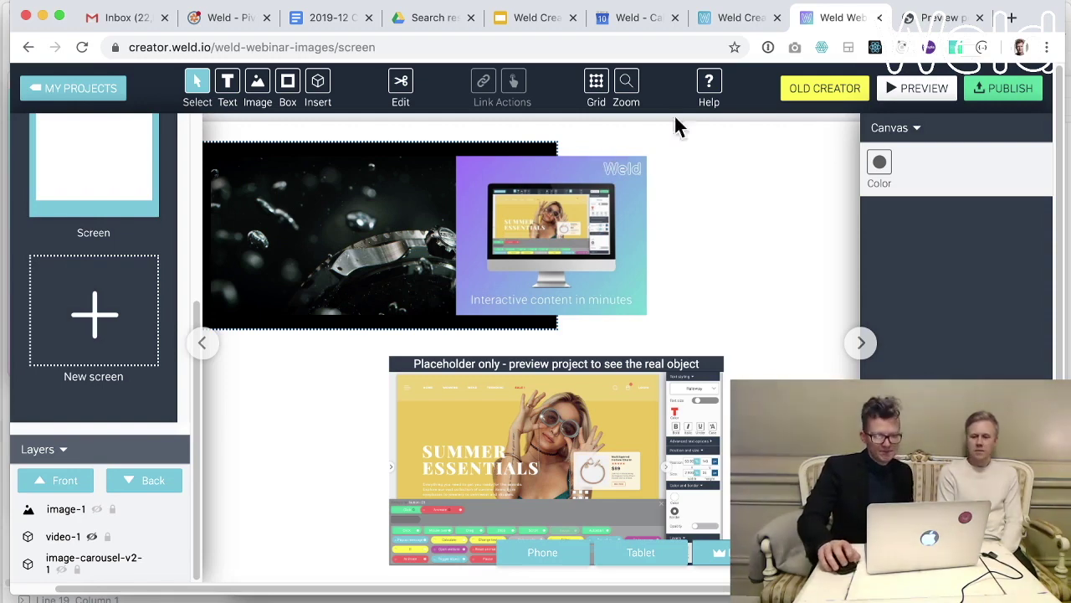
Step: Switch to the Google Slides presentation and look through the slides following "What's missing?"
{"action": "left_click", "coordinate": [537, 24]}
{"action": "scroll", "coordinate": [119, 420], "scroll_direction": "down", "scroll_amount": 1}
{"action": "scroll", "coordinate": [119, 420], "scroll_direction": "down", "scroll_amount": 3}
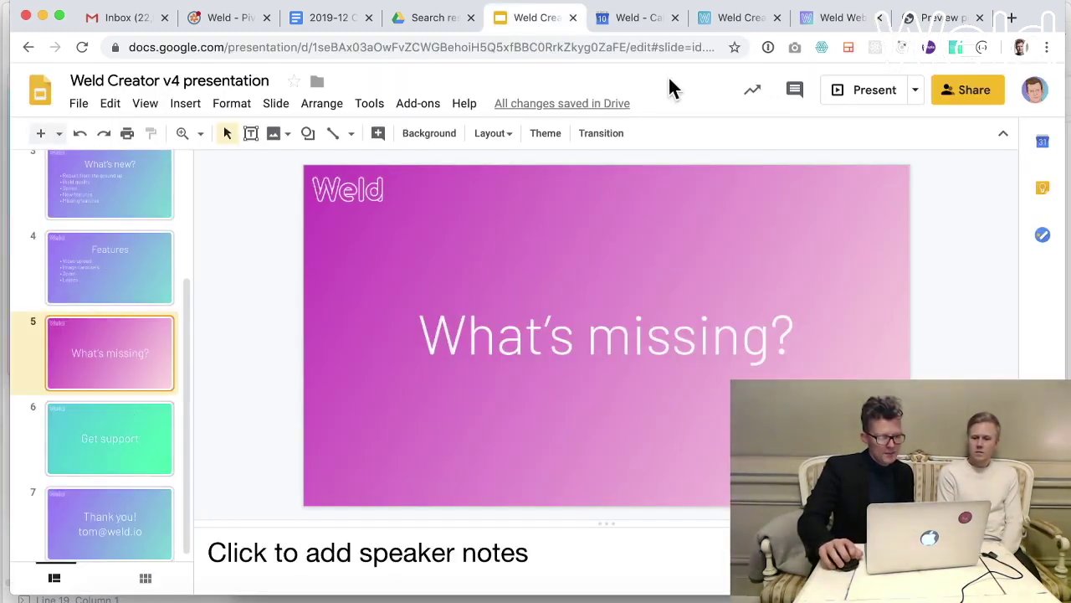
Step: Switch back to the Weld editor, open the support chat from Help, and close it
{"action": "left_click", "coordinate": [825, 19]}
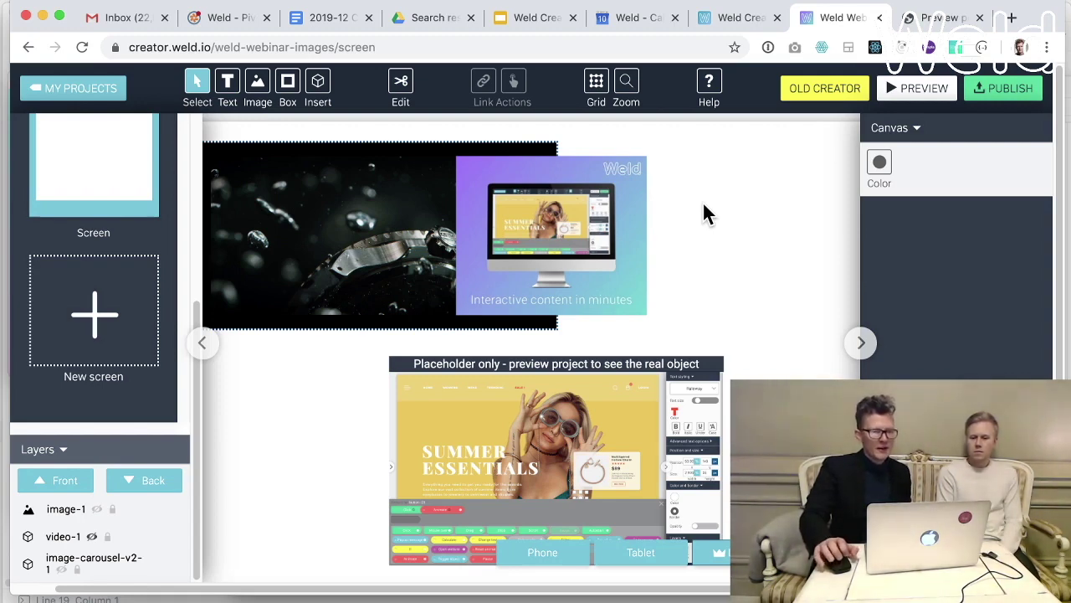
{"action": "left_click", "coordinate": [709, 90]}
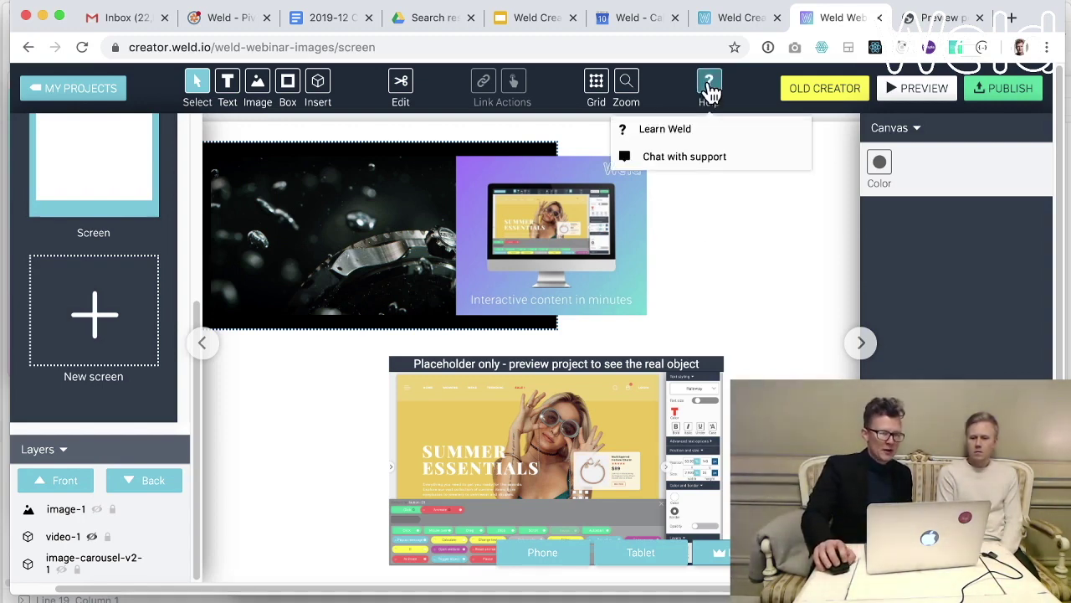
{"action": "left_click", "coordinate": [695, 157]}
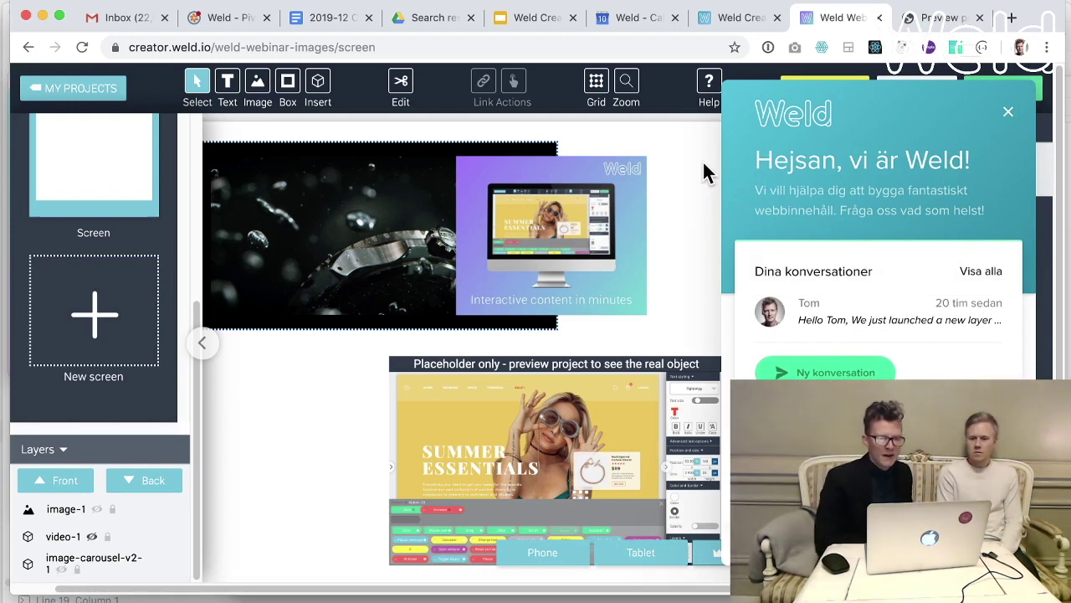
{"action": "left_click", "coordinate": [1012, 115]}
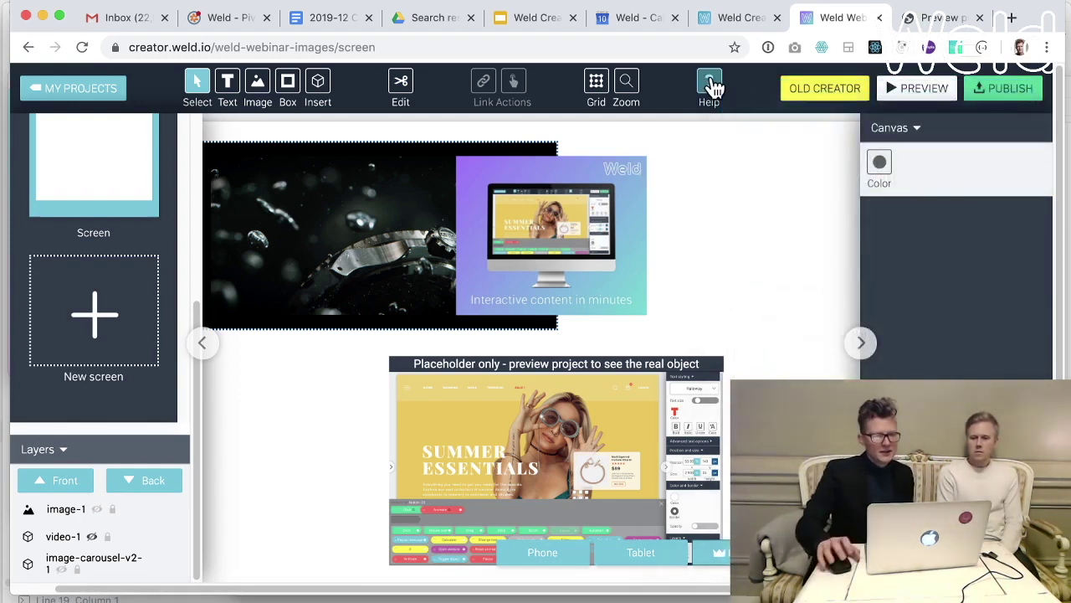
Step: Switch to the Google Slides presentation and start presenting it from slide 5 in full screen
{"action": "left_click", "coordinate": [536, 24]}
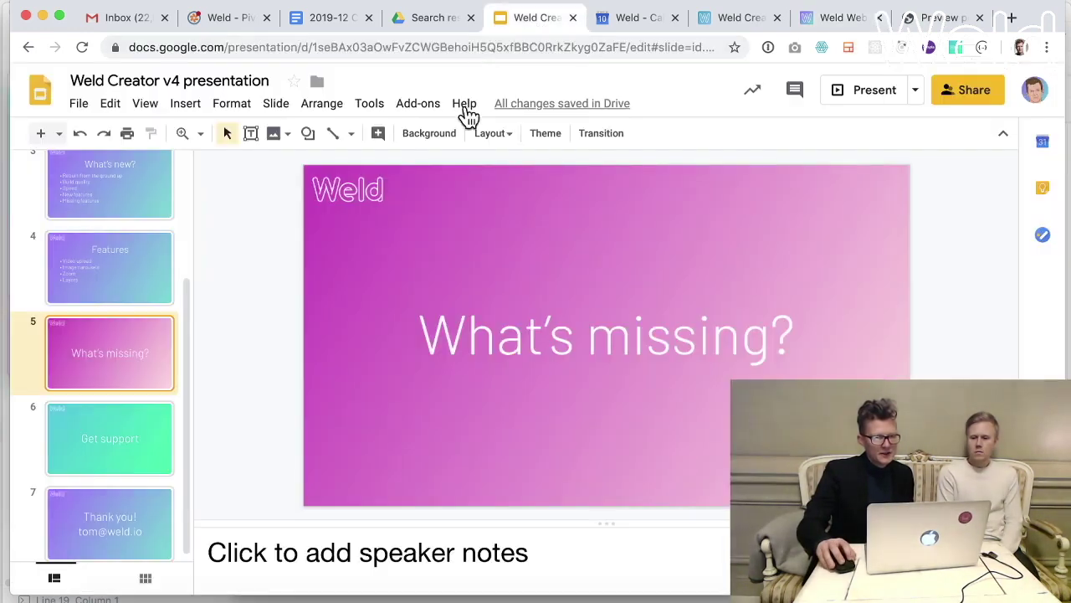
{"action": "left_click", "coordinate": [855, 88]}
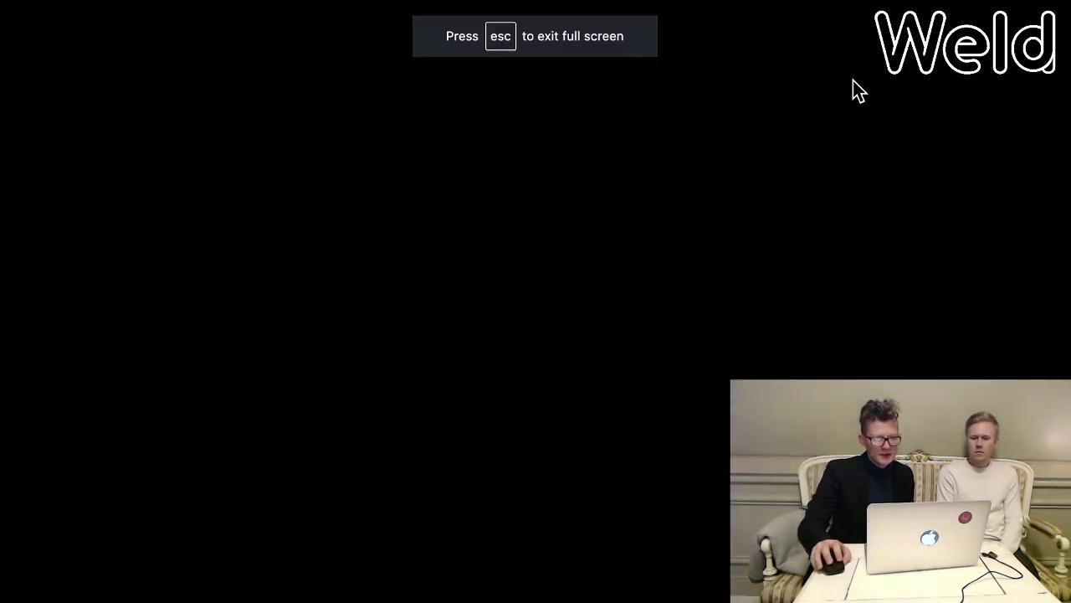